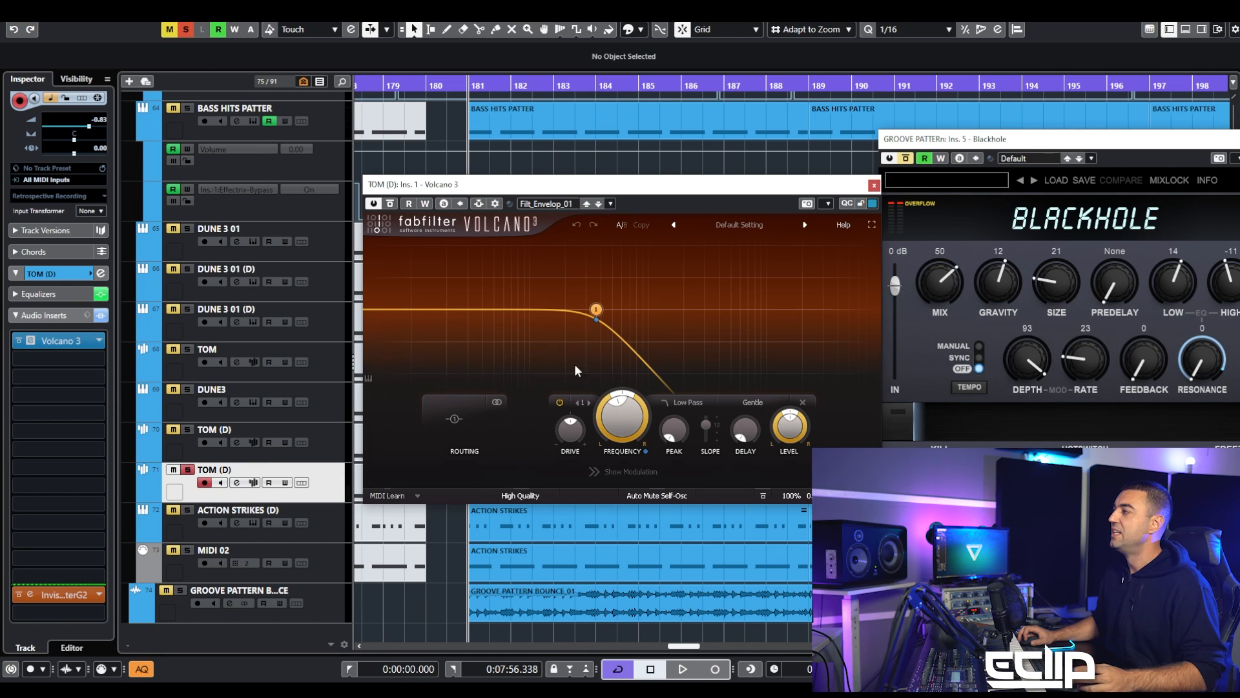
# Show the modulation section of Volcano 3 on the TOM (D) track and inspect EG 1 and the low-pass filter settings
pyautogui.moveTo(598, 311)
pyautogui.click(638, 478)
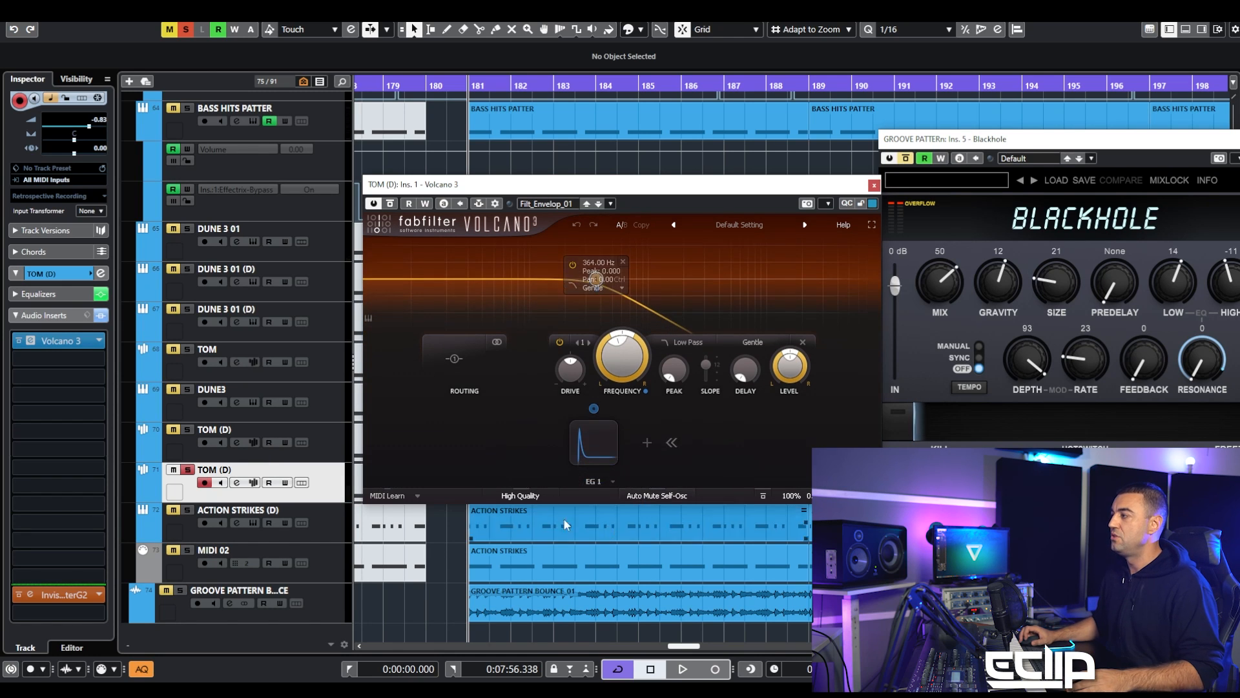
pyautogui.click(598, 440)
pyautogui.moveTo(538, 453)
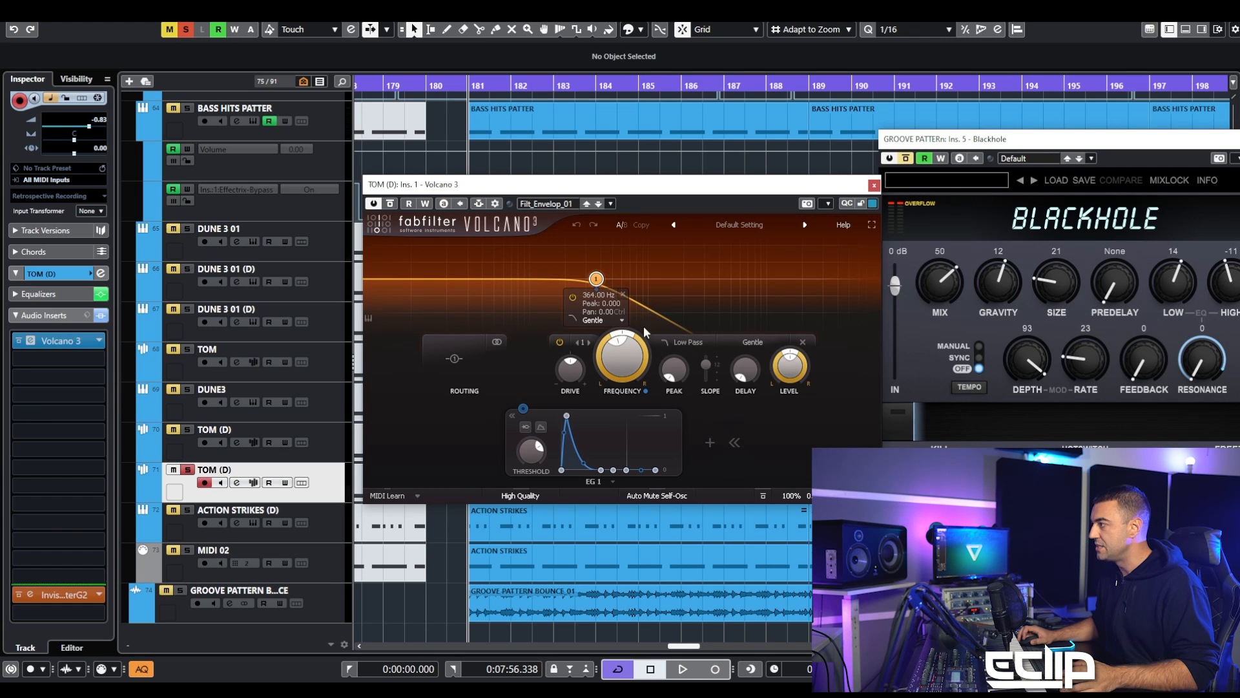
pyautogui.click(672, 340)
pyautogui.click(681, 338)
pyautogui.moveTo(706, 369)
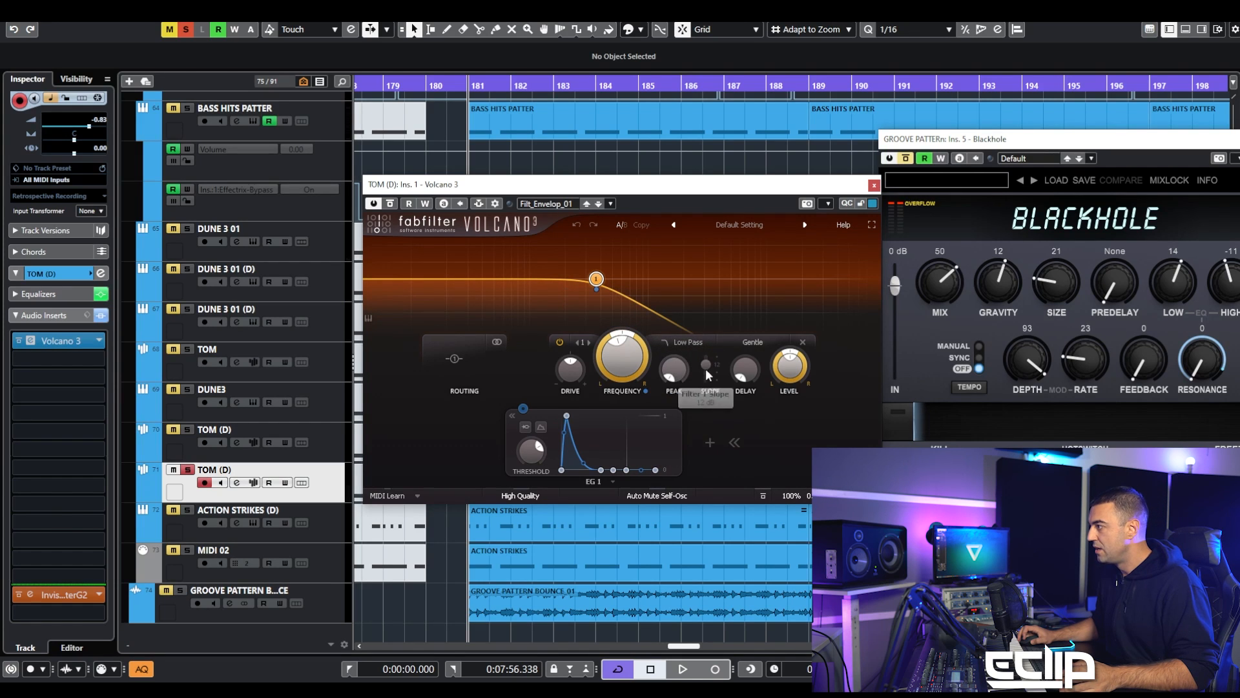
pyautogui.moveTo(603, 279)
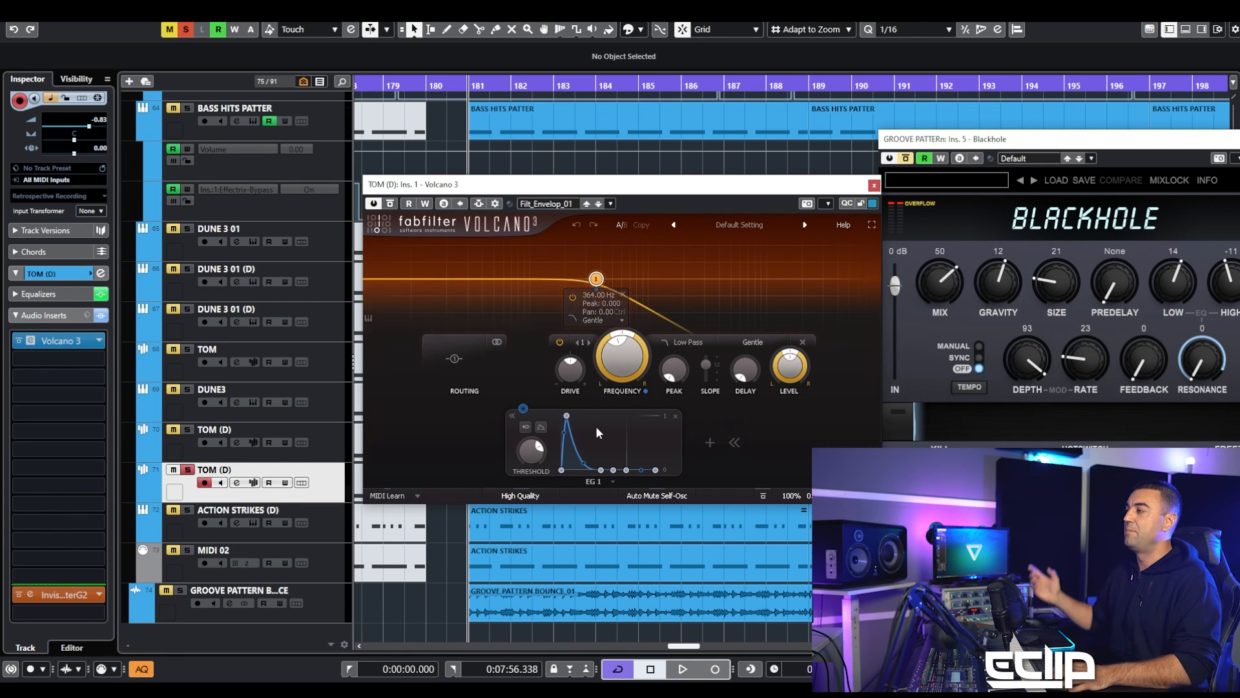
# Play the soloed TOM (D) track through Volcano 3, stop playback and close the plug-in window
pyautogui.press('space')
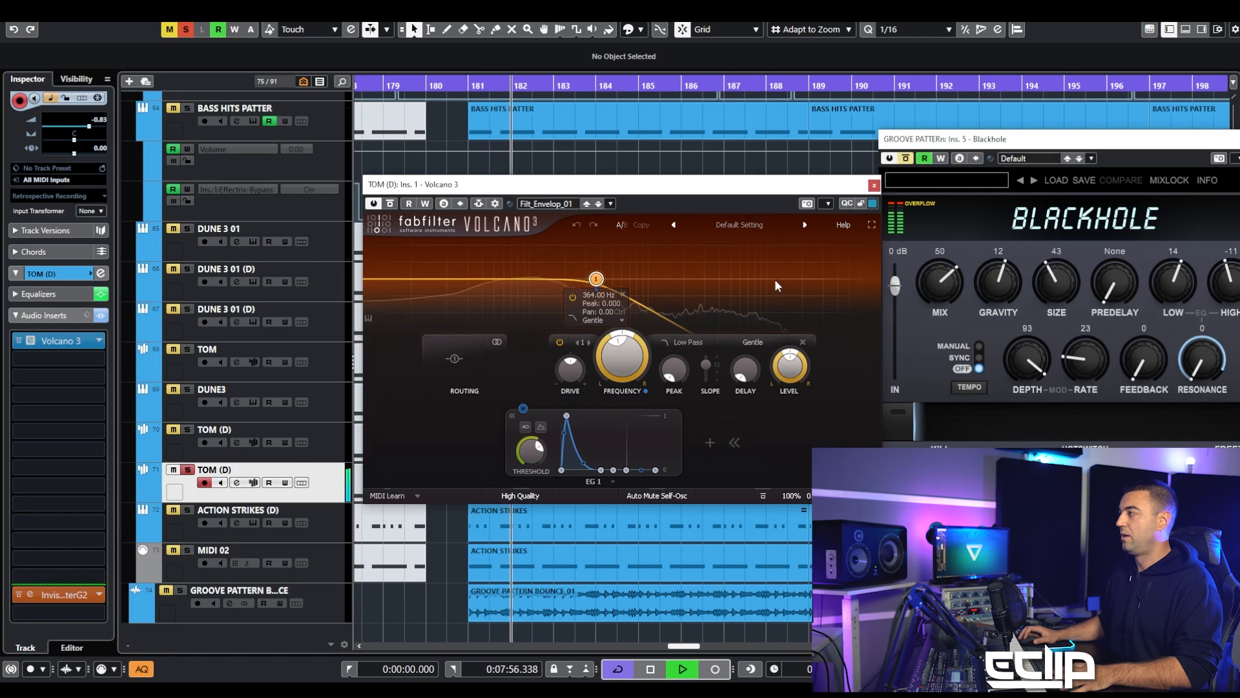
pyautogui.press('space')
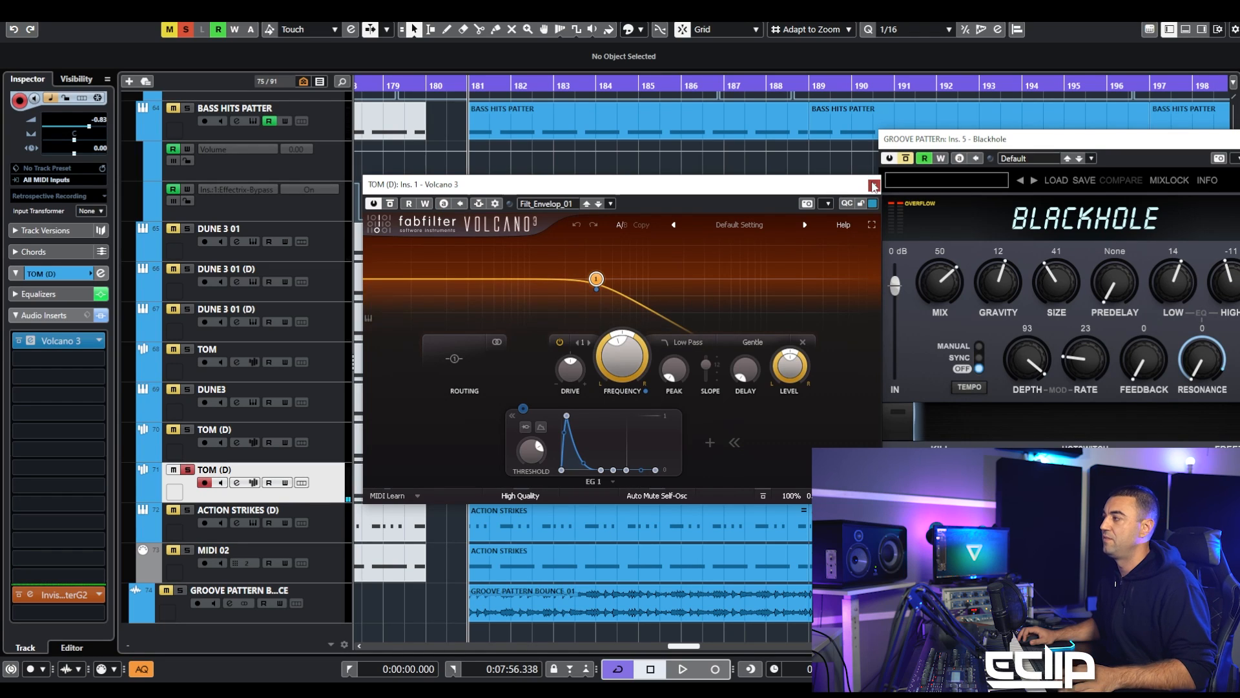
pyautogui.click(873, 186)
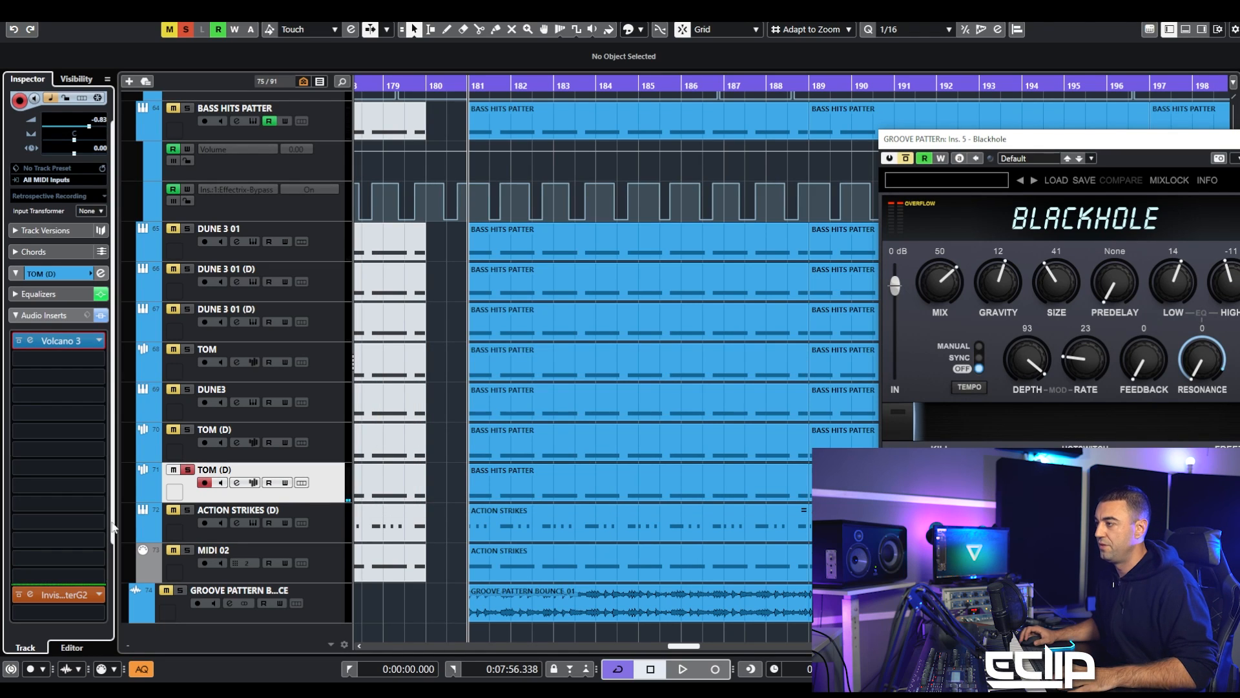
# Select the ACTION STRIKES (D) track and view the filter settings of its Volcano 3 insert
pyautogui.click(323, 536)
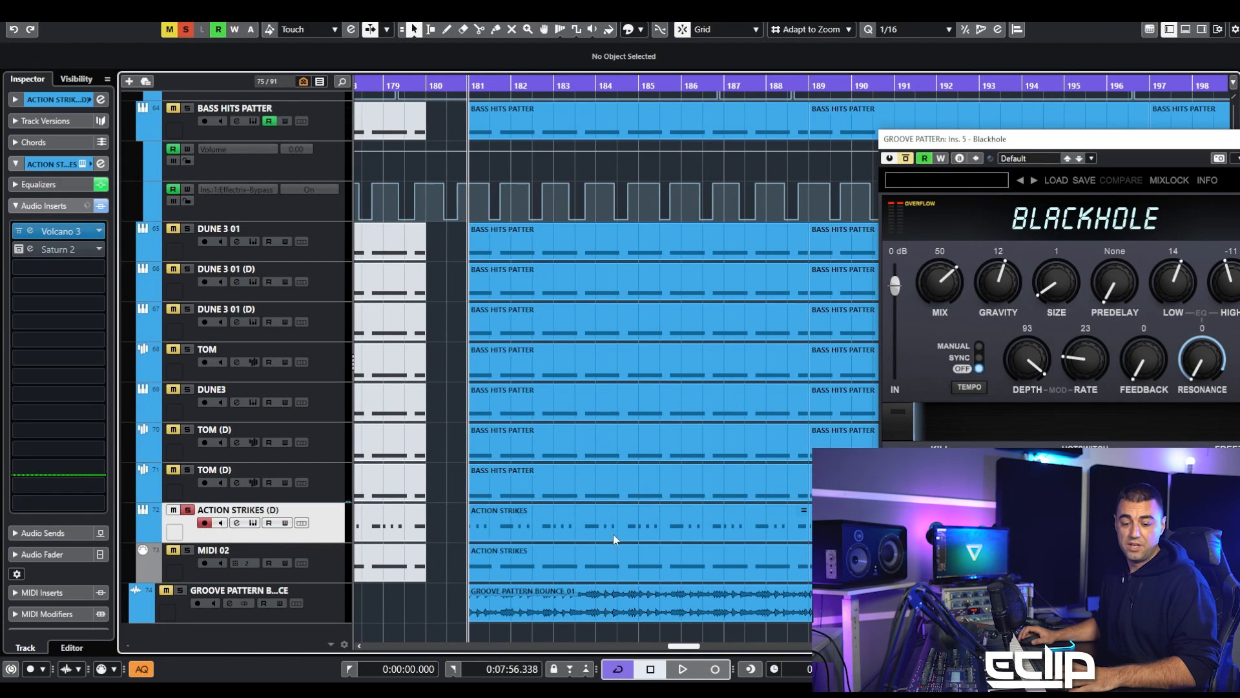
pyautogui.click(614, 534)
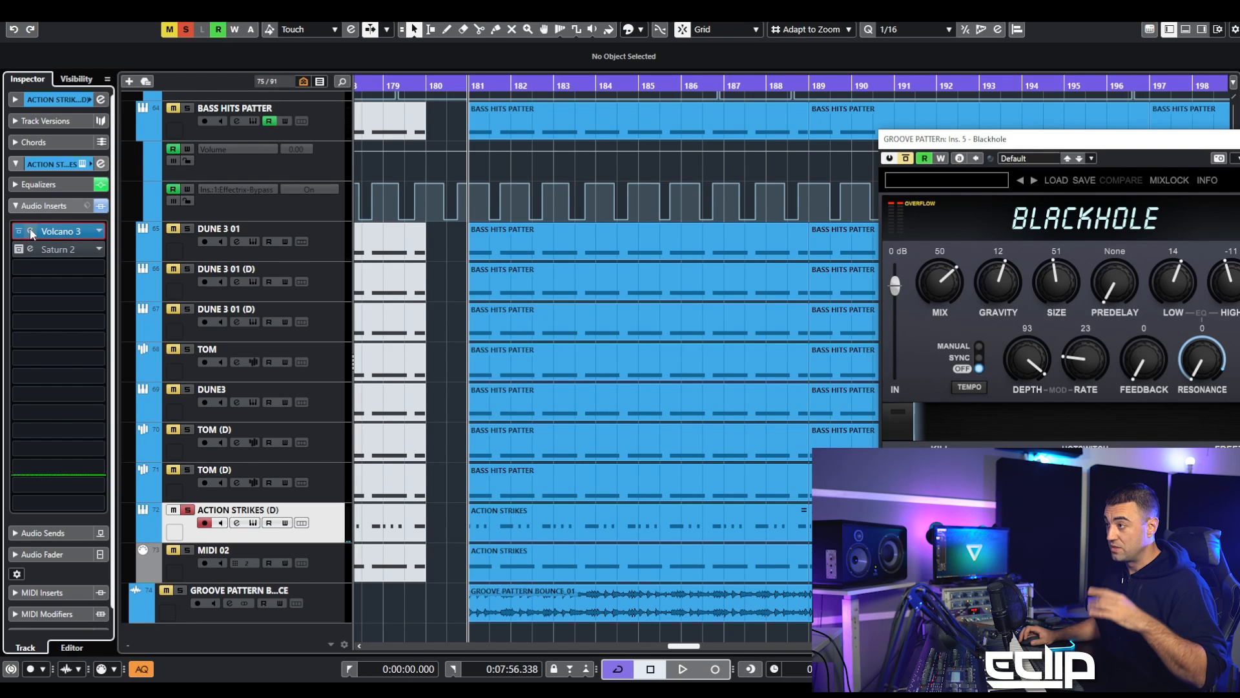
pyautogui.click(30, 231)
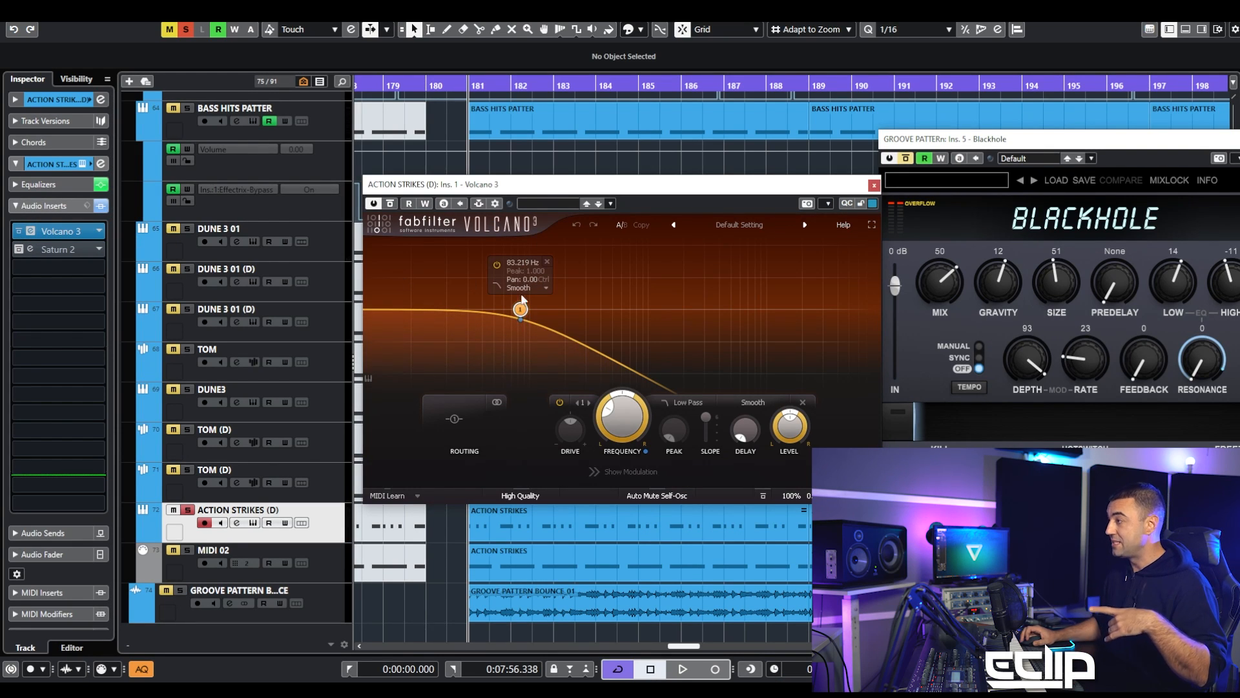
pyautogui.click(874, 186)
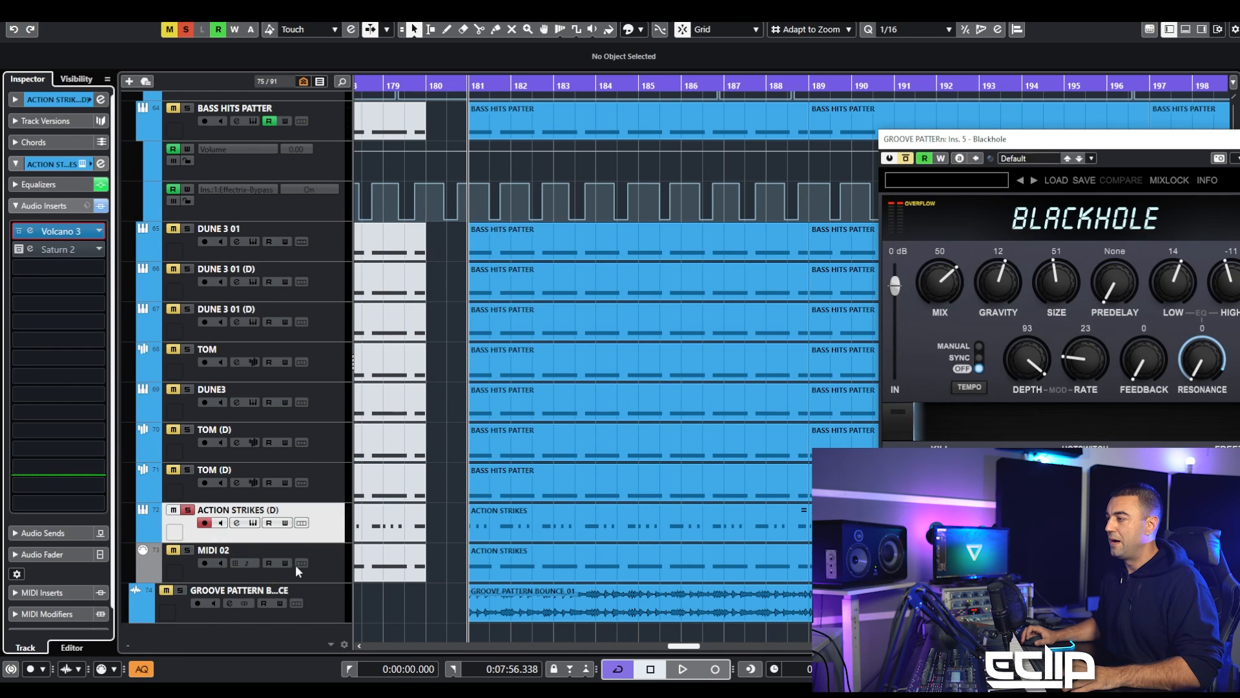
# Select the MIDI 02 track and inspect the notes of the ACTION STRIKES part on the ACTION STRIKES (D) track
pyautogui.click(316, 566)
pyautogui.doubleClick(521, 537)
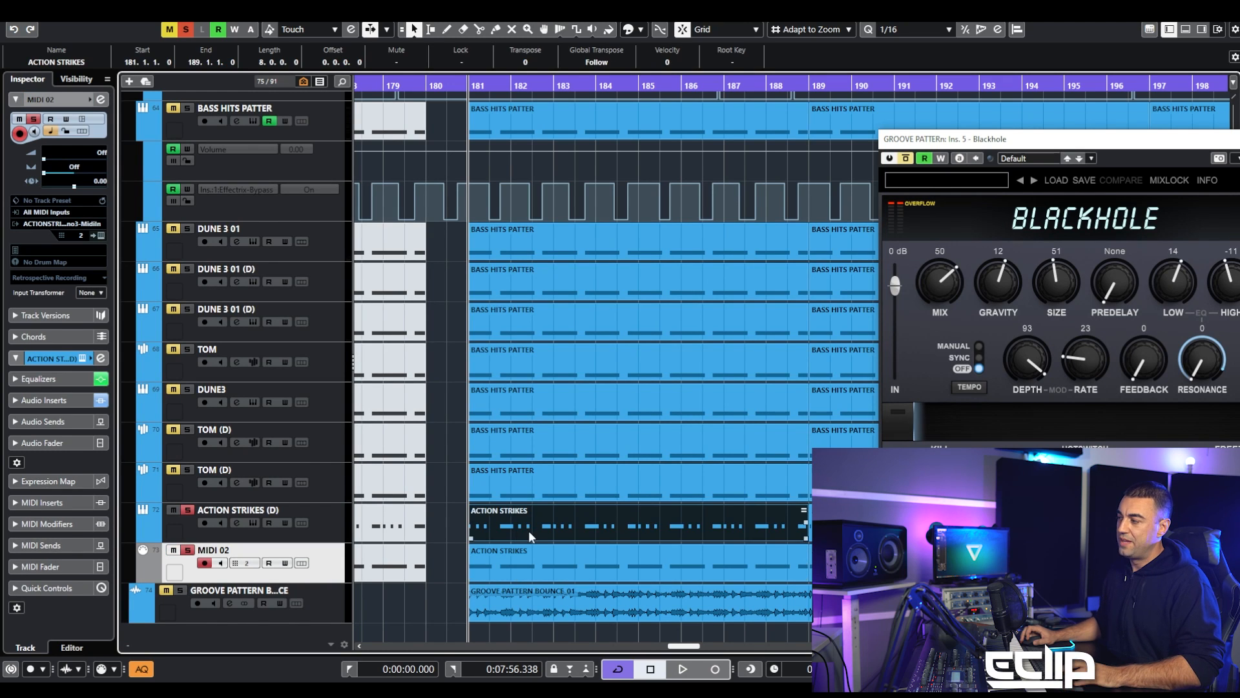
pyautogui.press('Return')
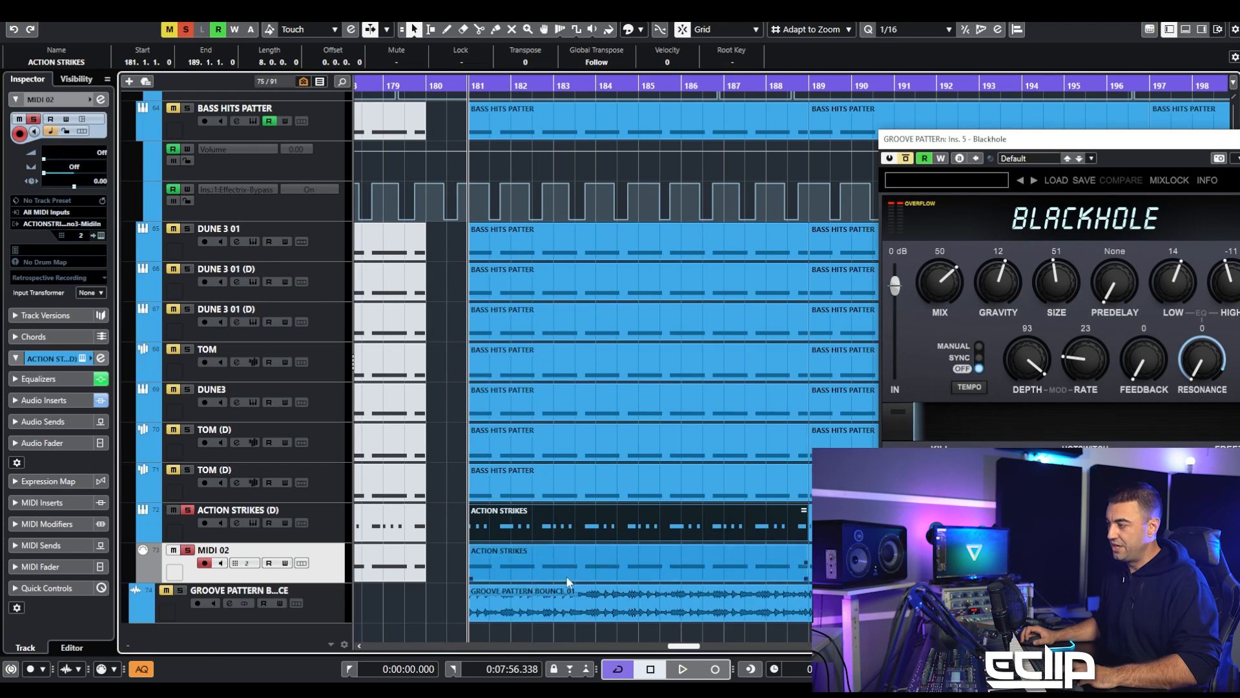
# Check the output routing options of the MIDI 02 track and view the notes in its ACTION STRIKES part
pyautogui.click(504, 577)
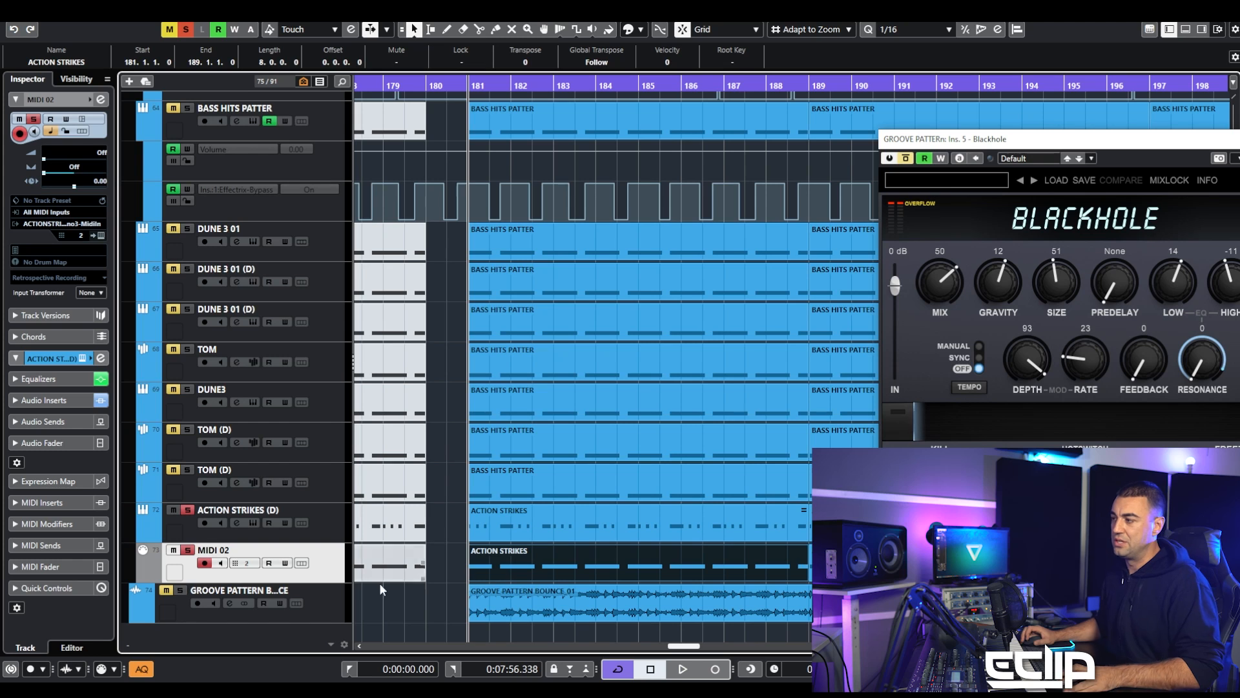
pyautogui.click(77, 224)
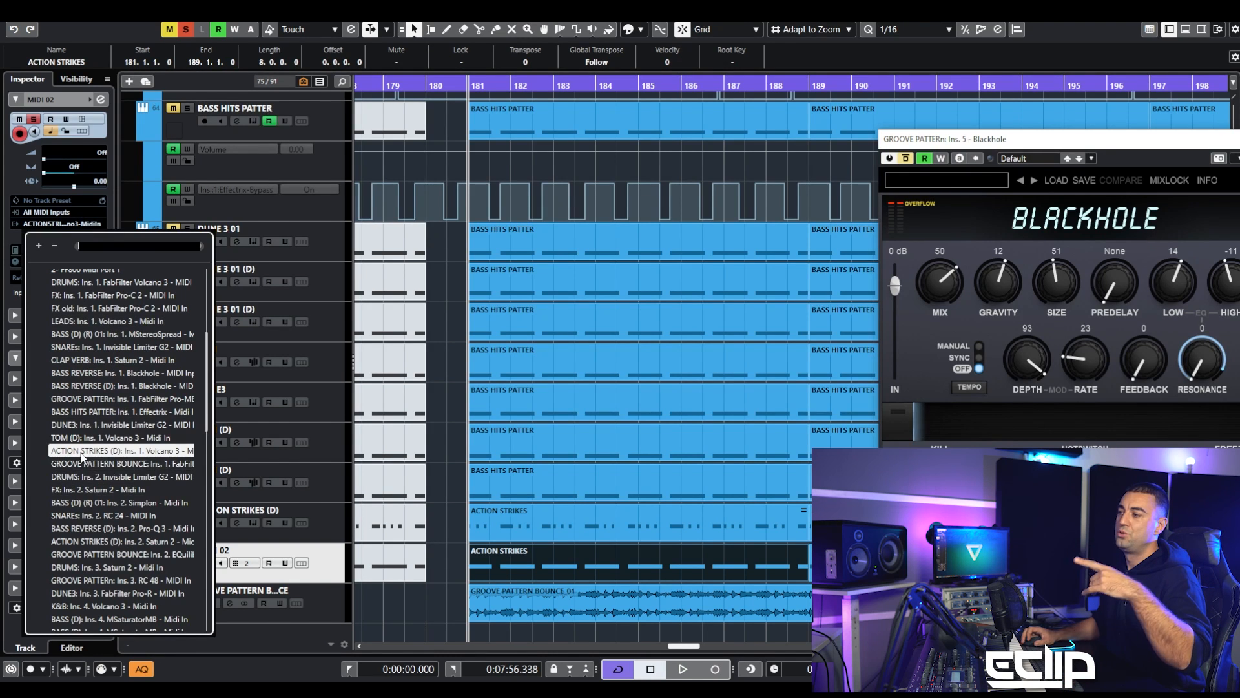
pyautogui.click(540, 568)
pyautogui.doubleClick(494, 556)
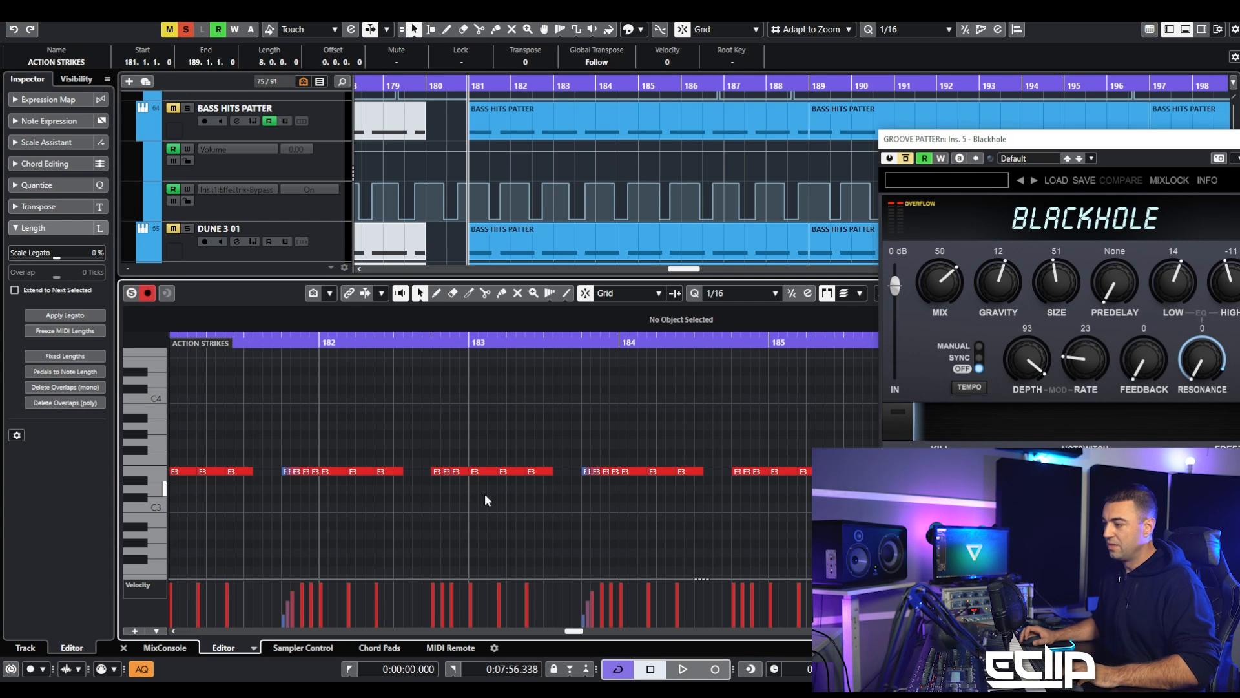
pyautogui.press('Return')
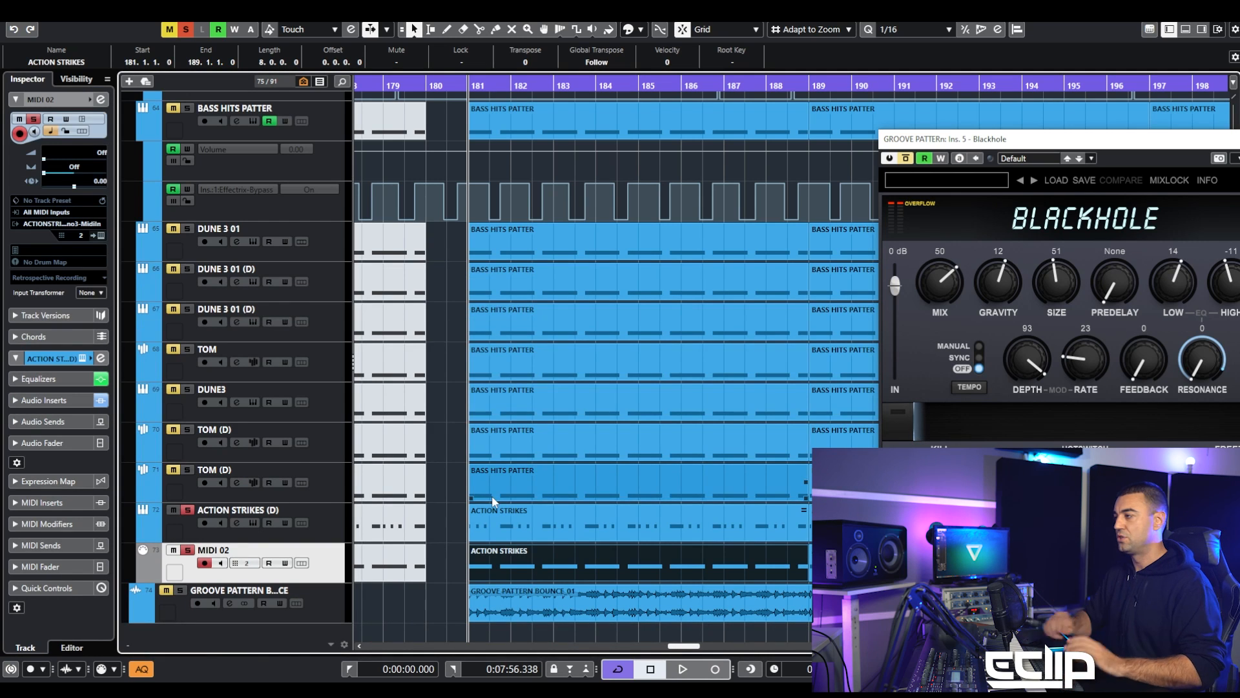
# Open Volcano 3 on ACTION STRIKES (D) and inspect the EG 1 envelope and the parameter it modulates
pyautogui.click(344, 513)
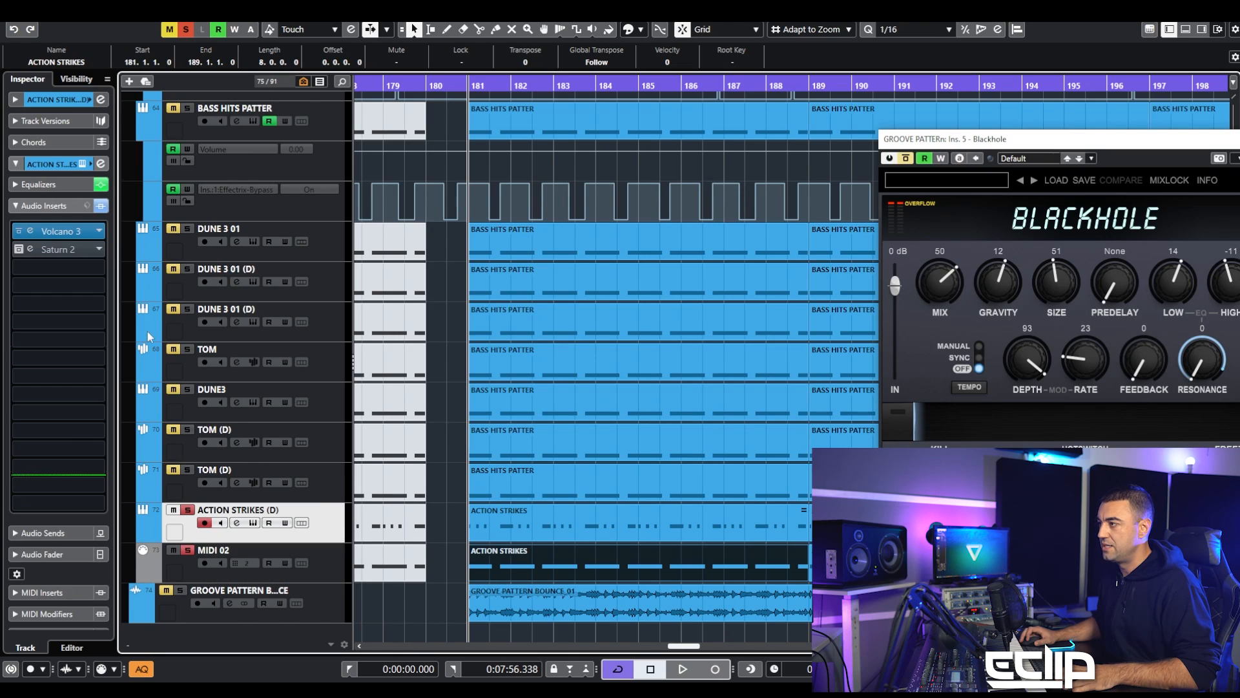
pyautogui.click(55, 230)
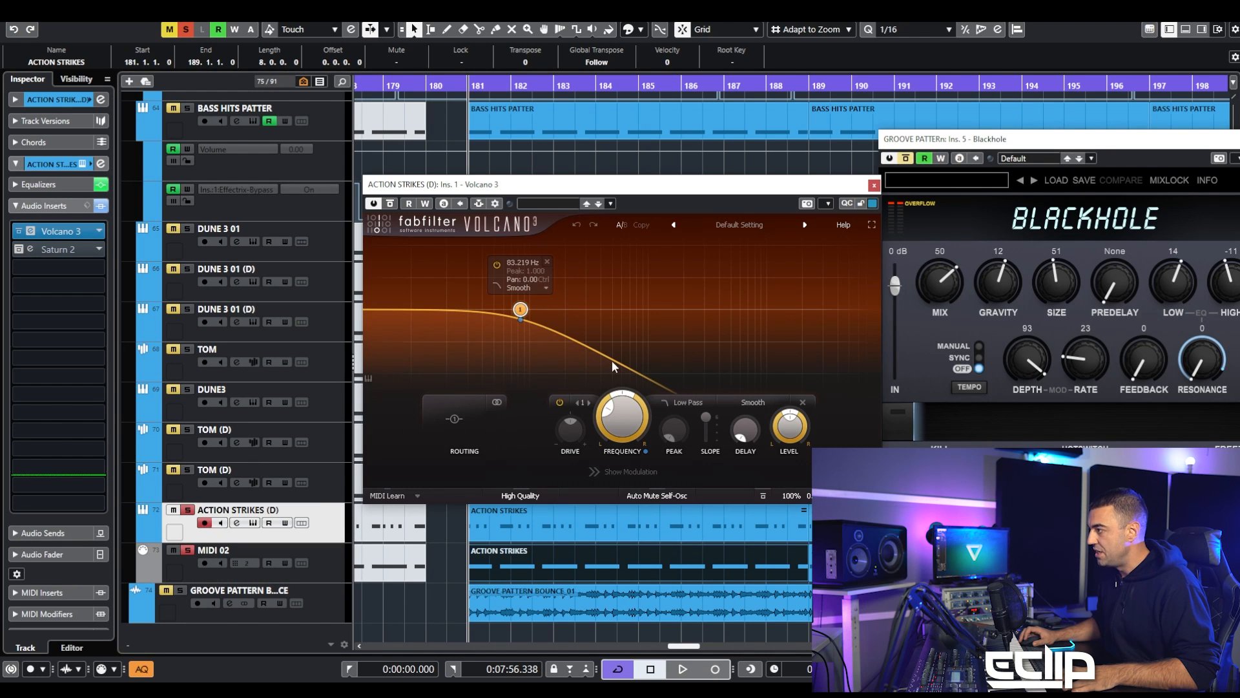
pyautogui.click(614, 478)
pyautogui.click(588, 439)
pyautogui.click(588, 439)
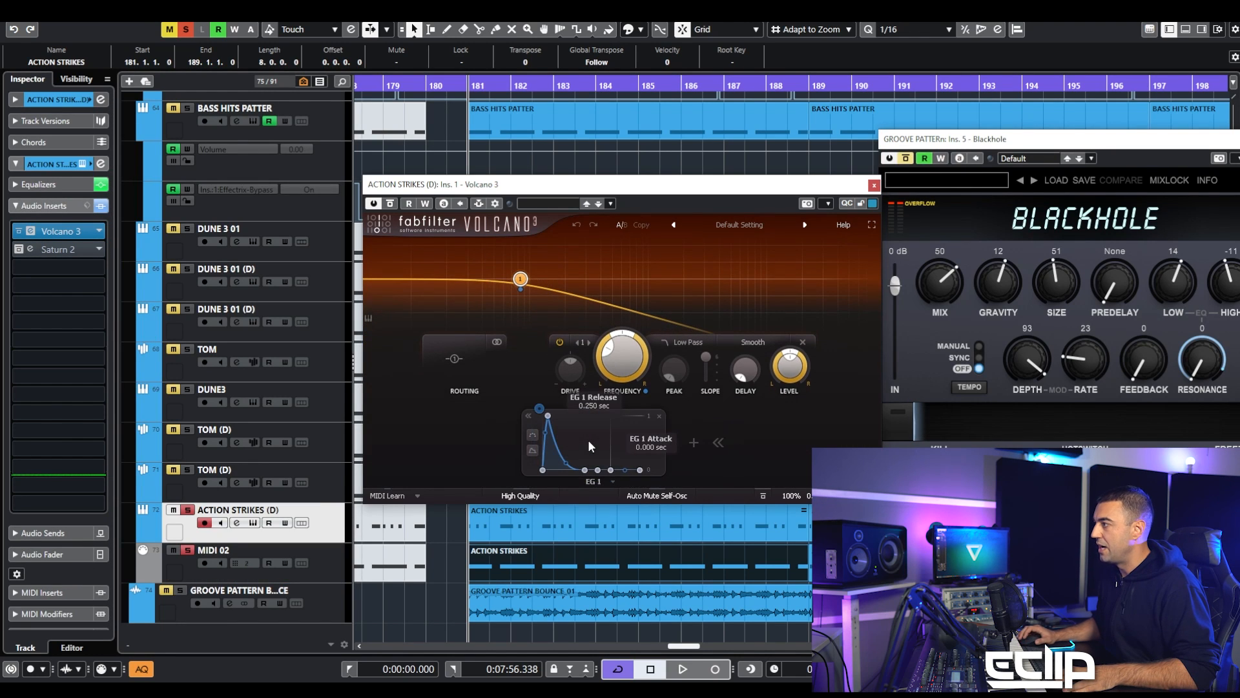
pyautogui.click(539, 408)
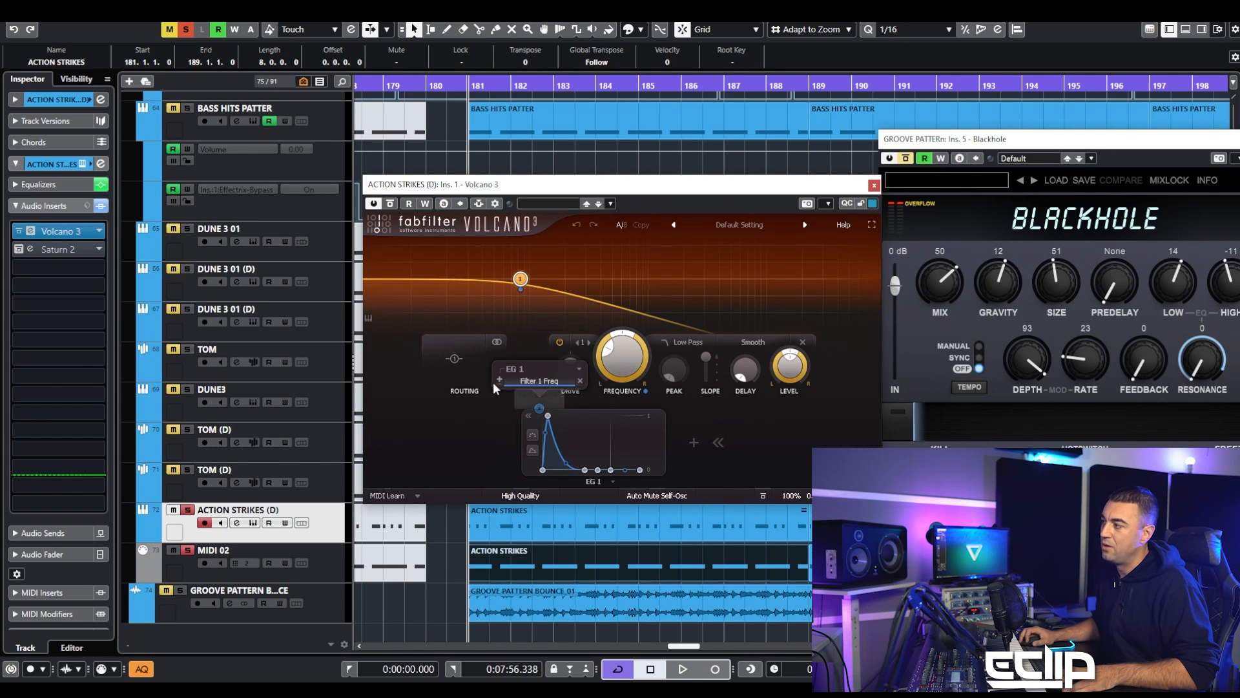
pyautogui.moveTo(504, 285)
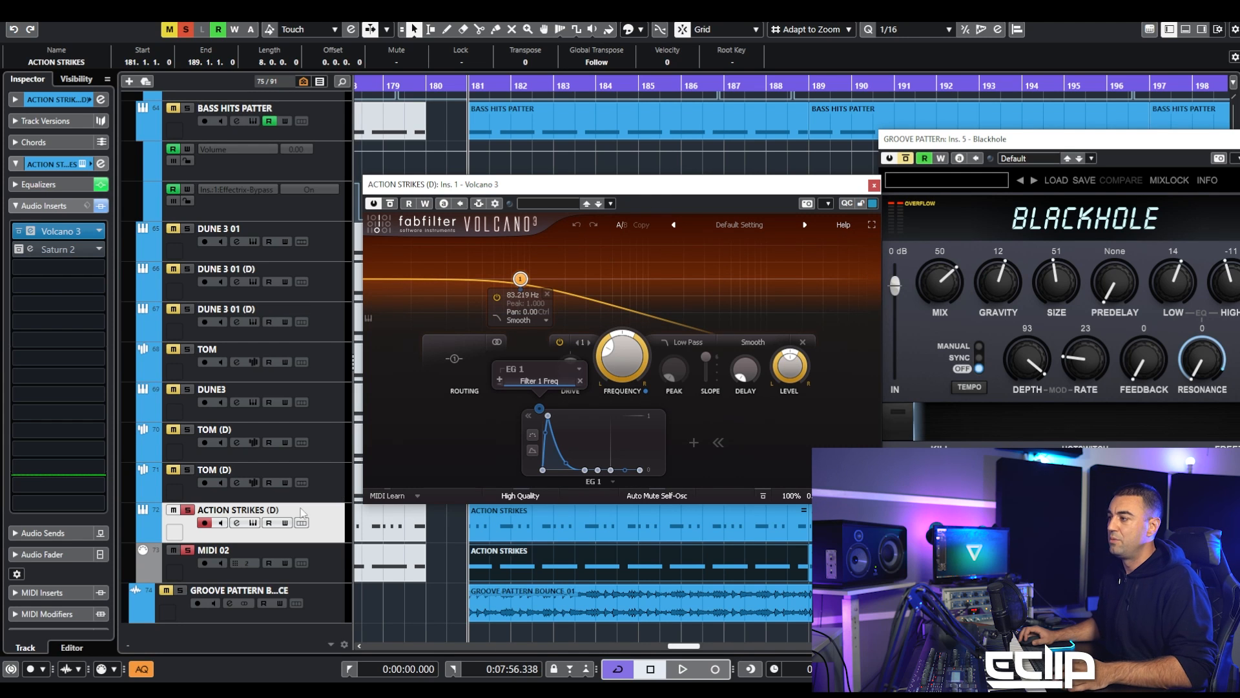
# Play the ACTION STRIKES section with the MIDI 02 track selected and compare the sound with Volcano 3 bypassed and active
pyautogui.press('space')
pyautogui.click(327, 560)
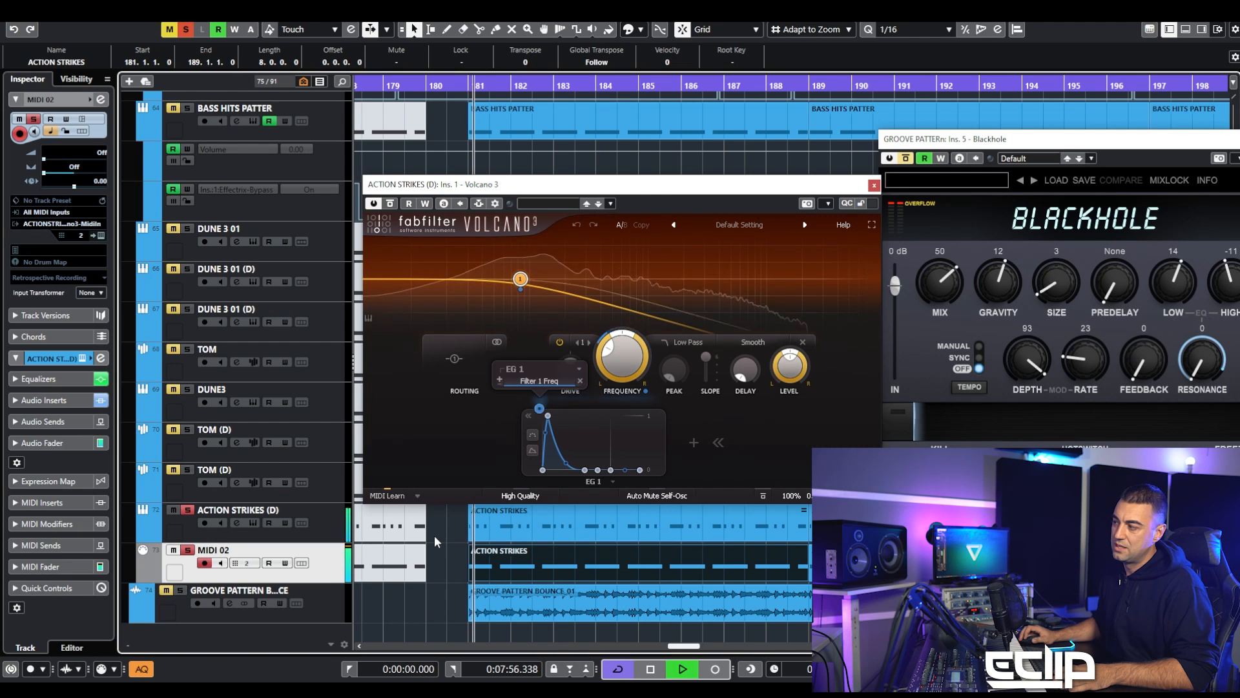
pyautogui.click(390, 204)
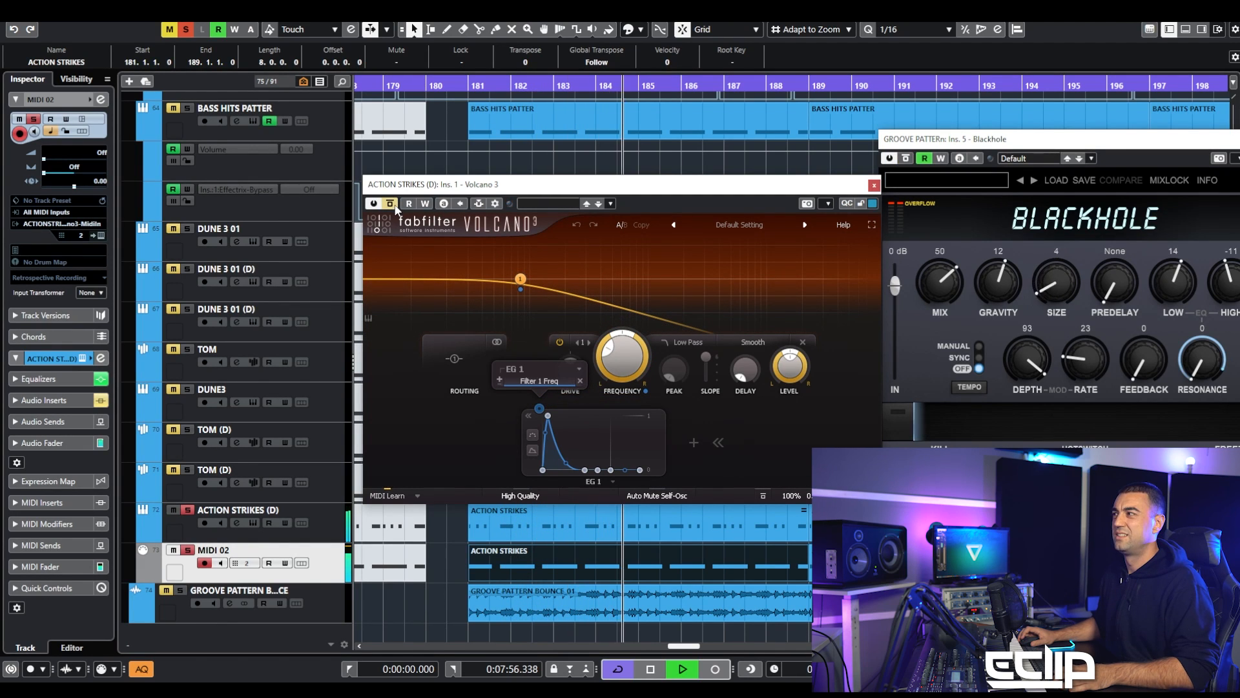
pyautogui.press('space')
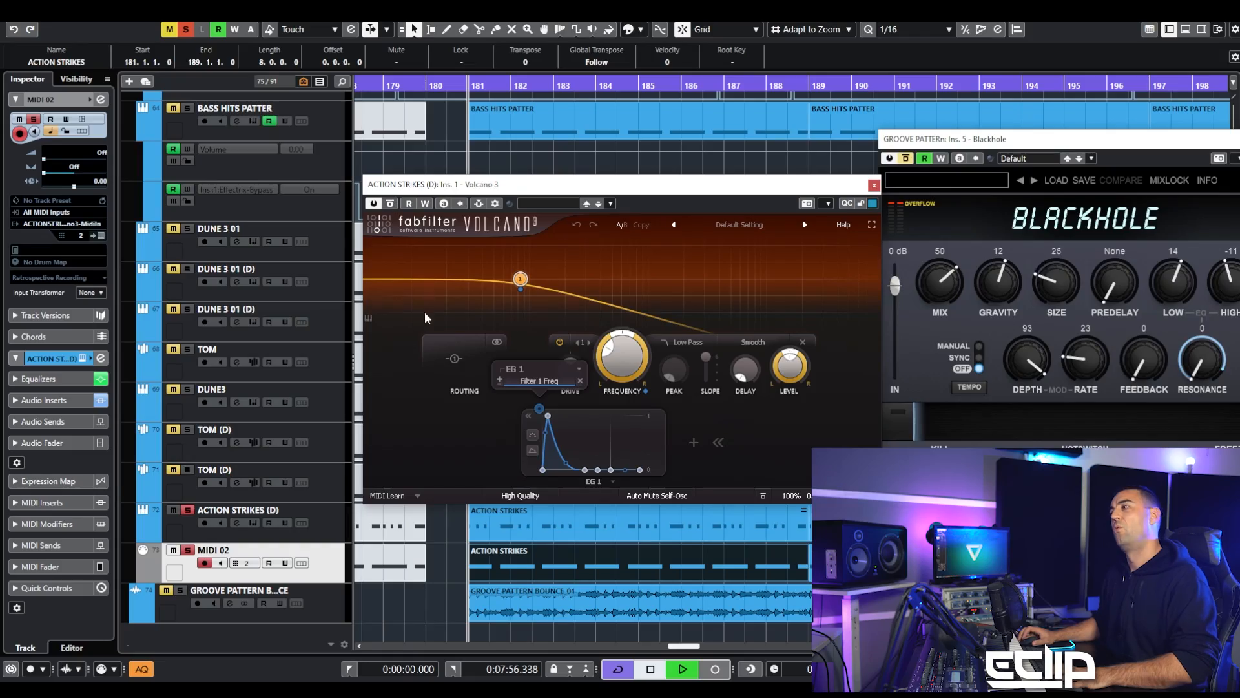
pyautogui.press('space')
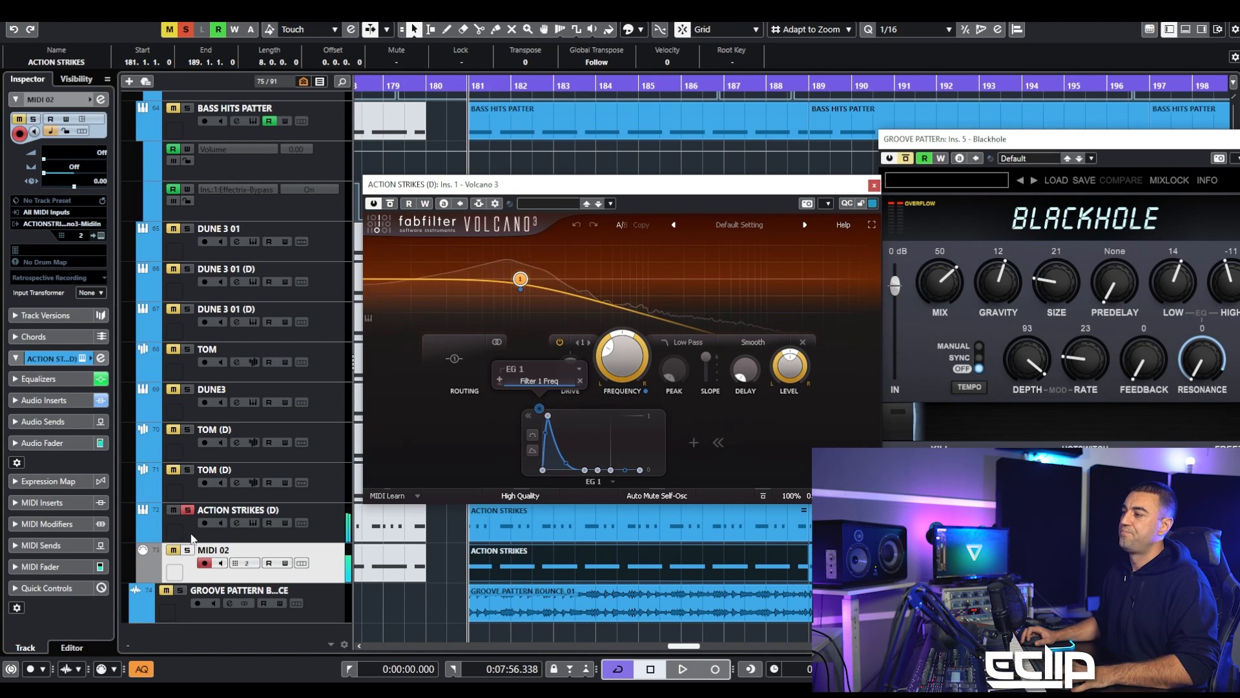
# Clear the track solo and close the open Volcano 3 and Blackhole plug-in windows
pyautogui.press('space')
pyautogui.scroll(5, 238, 494)
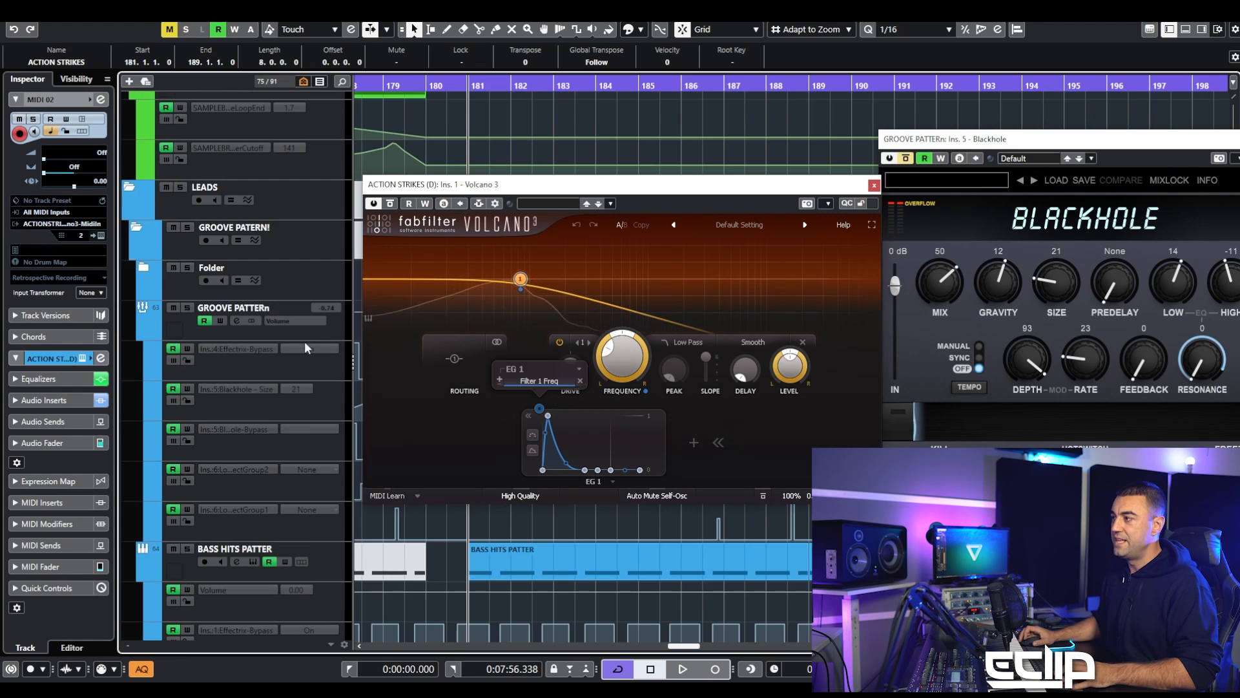
pyautogui.click(874, 185)
pyautogui.moveTo(941, 140); pyautogui.dragTo(641, 134)
pyautogui.click(986, 133)
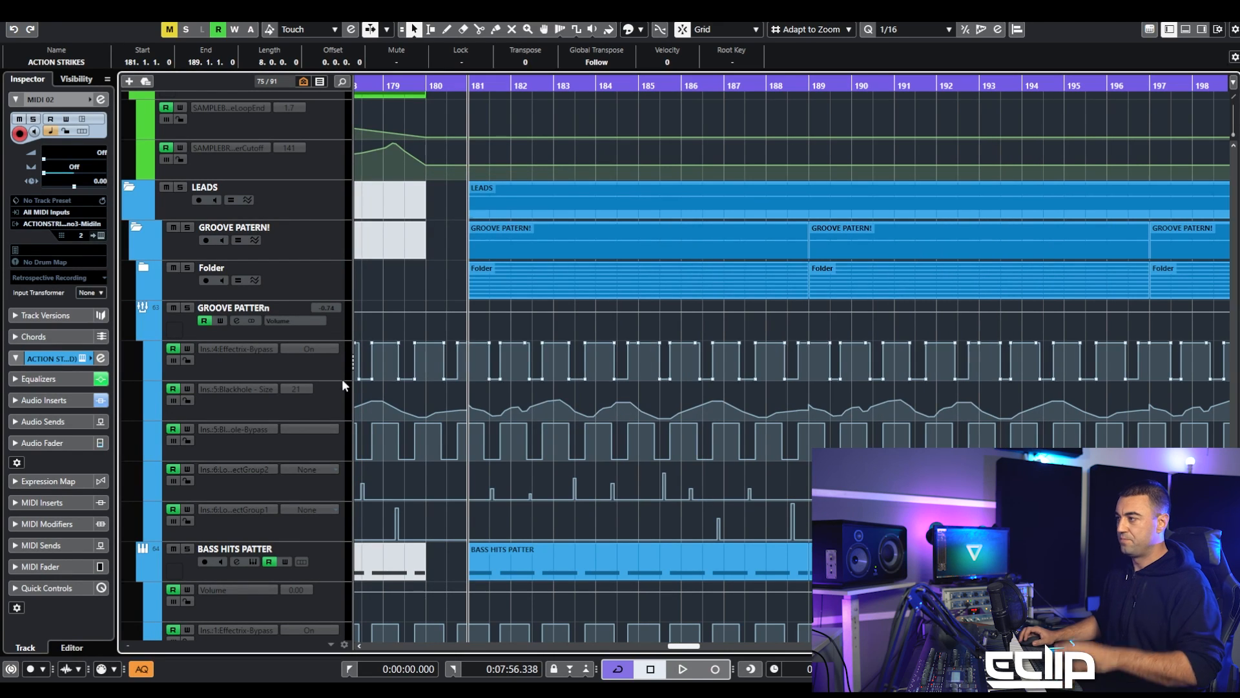
# Select the GROOVE PATTERn group track and inspect the band range in its FabFilter Pro-MB insert
pyautogui.click(343, 334)
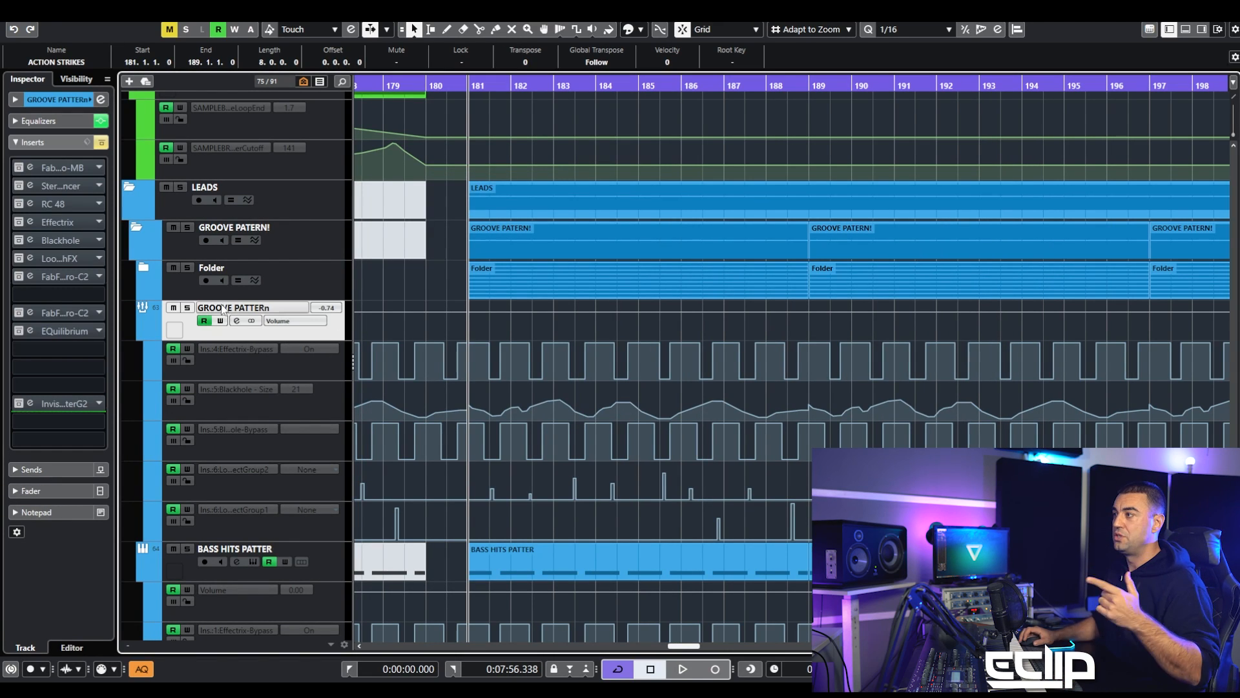
pyautogui.click(30, 164)
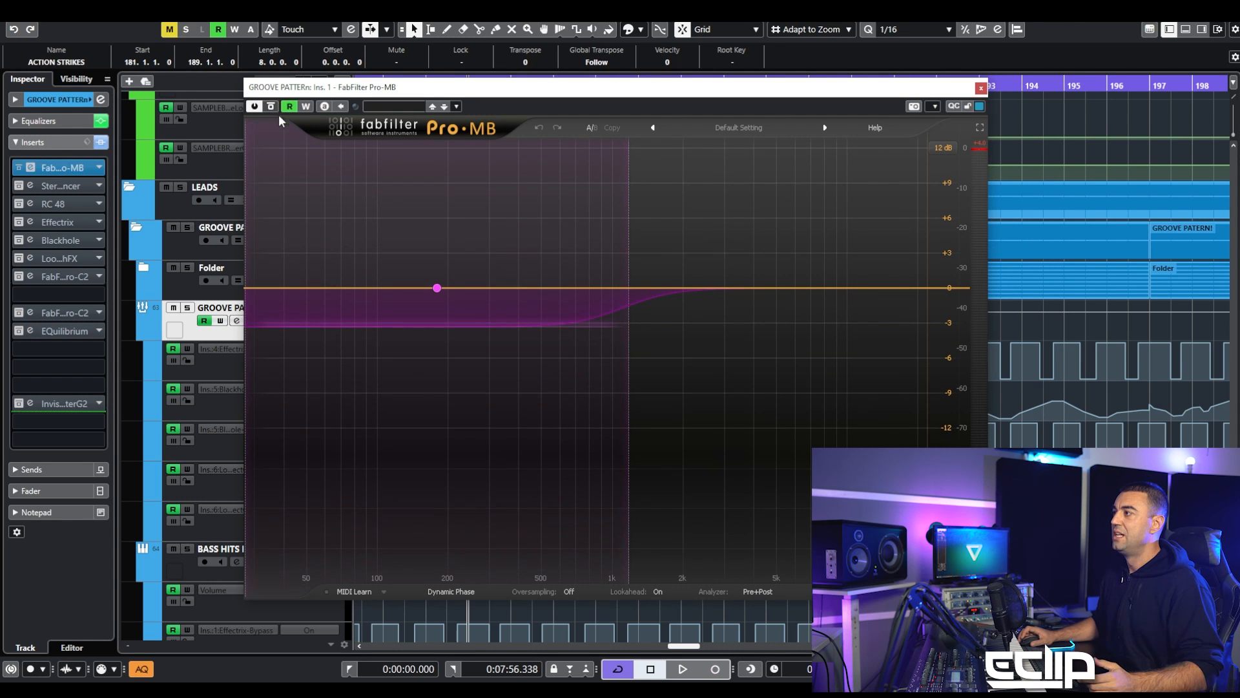
pyautogui.moveTo(465, 336)
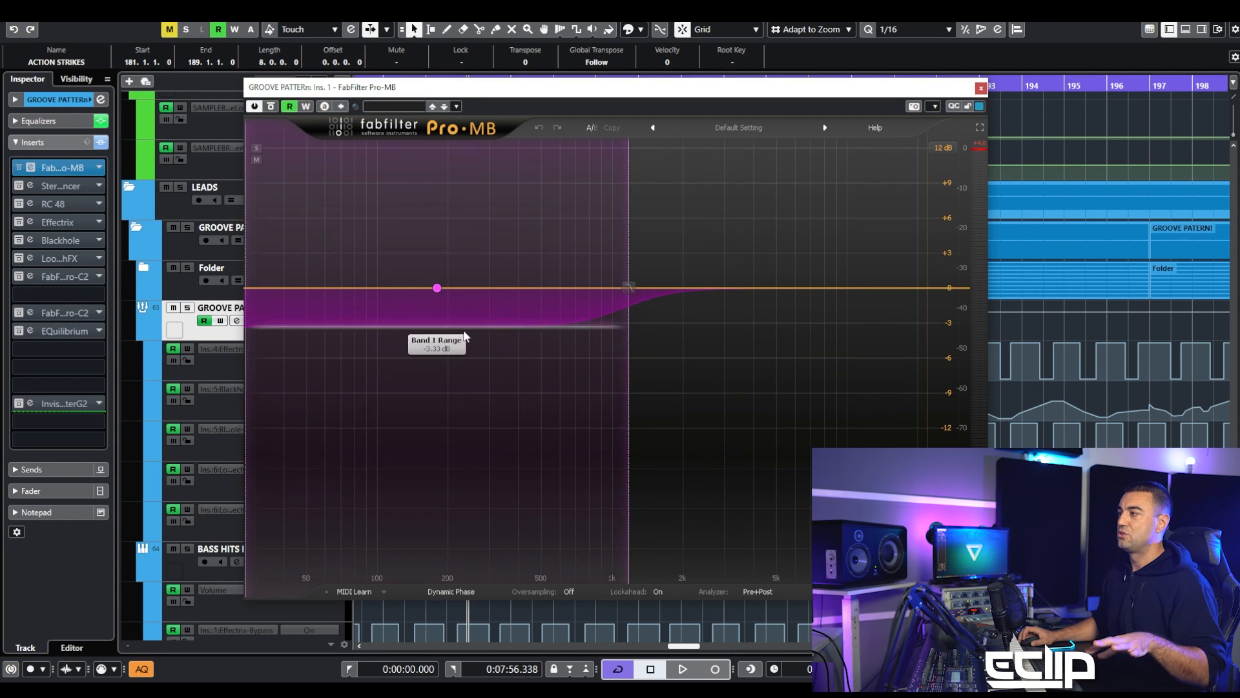
# View the StereoEnhancer and RC 48 reverb settings on the GROOVE PATTERn group, then close the RC 48 window
pyautogui.click(22, 185)
pyautogui.click(29, 186)
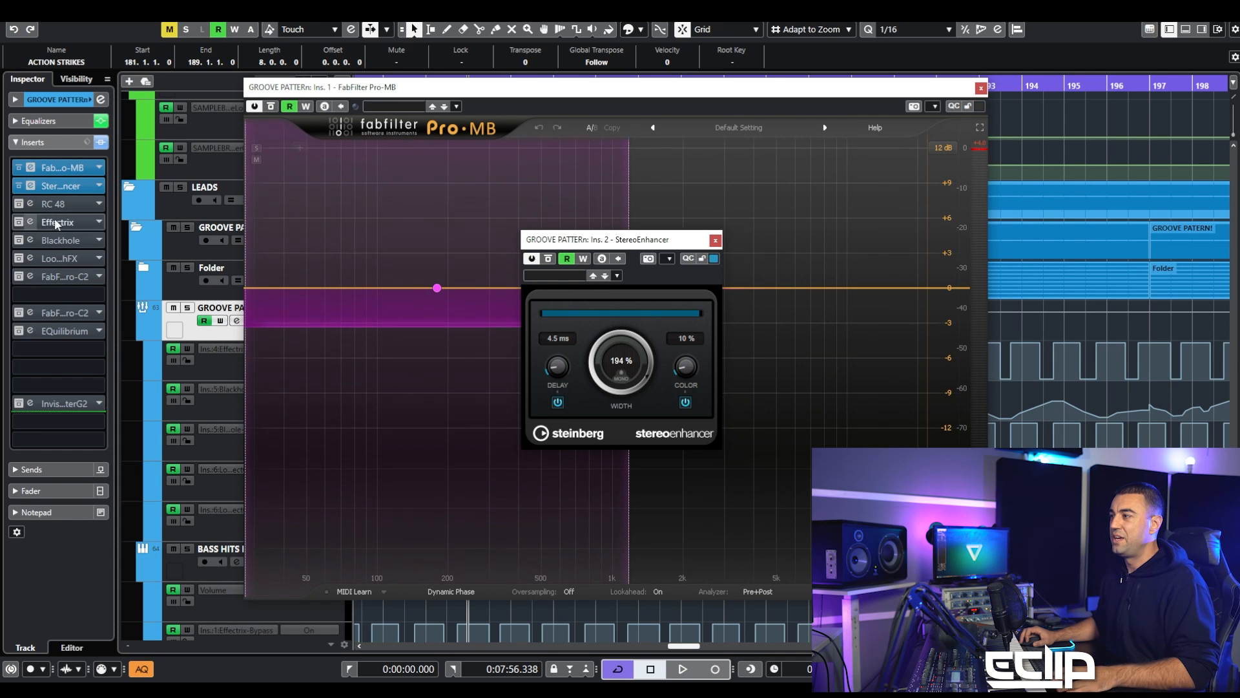
pyautogui.click(23, 205)
pyautogui.click(30, 203)
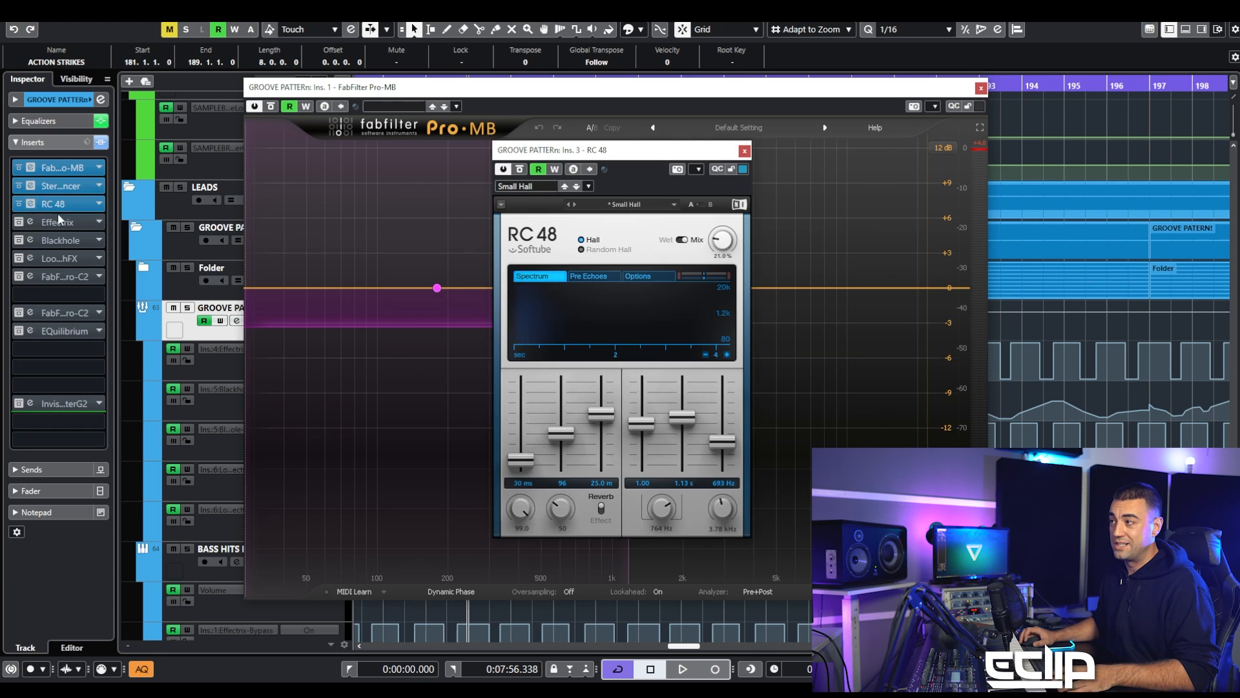
pyautogui.moveTo(722, 245)
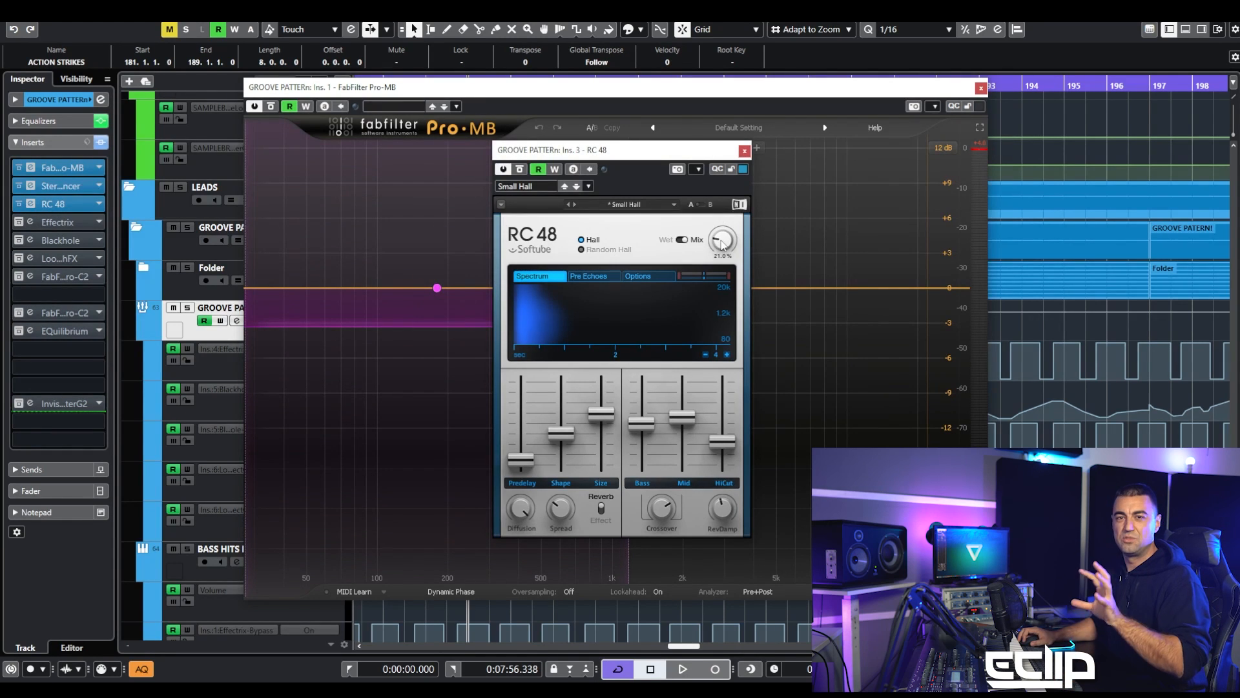
pyautogui.click(744, 153)
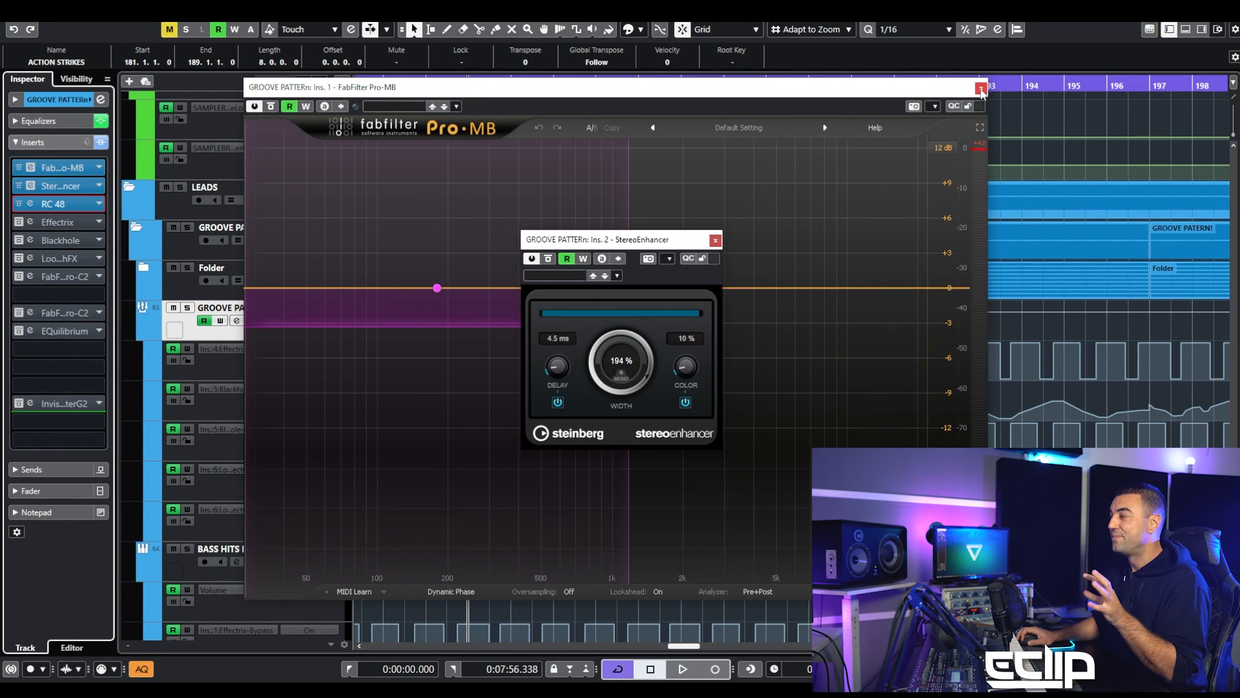
# Close the Pro-MB and StereoEnhancer windows and view the Effectrix, Blackhole and LoopMash FX inserts on the GROOVE PATTERn group
pyautogui.click(981, 89)
pyautogui.click(715, 241)
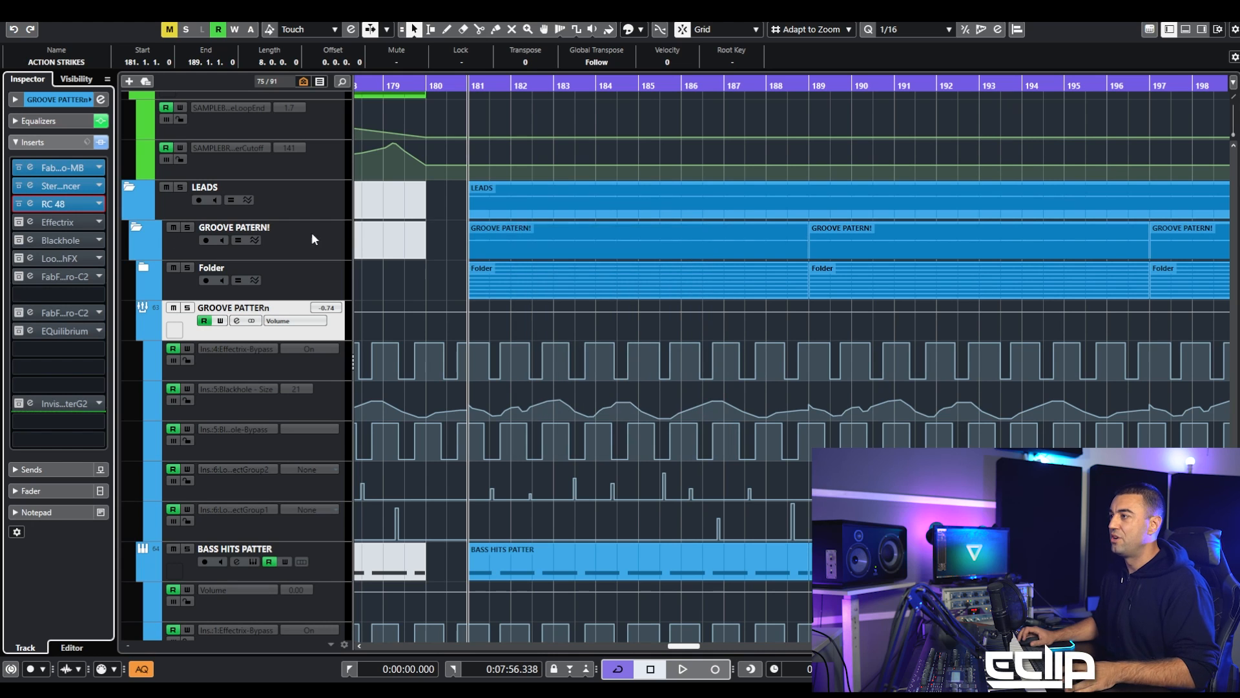
pyautogui.click(32, 223)
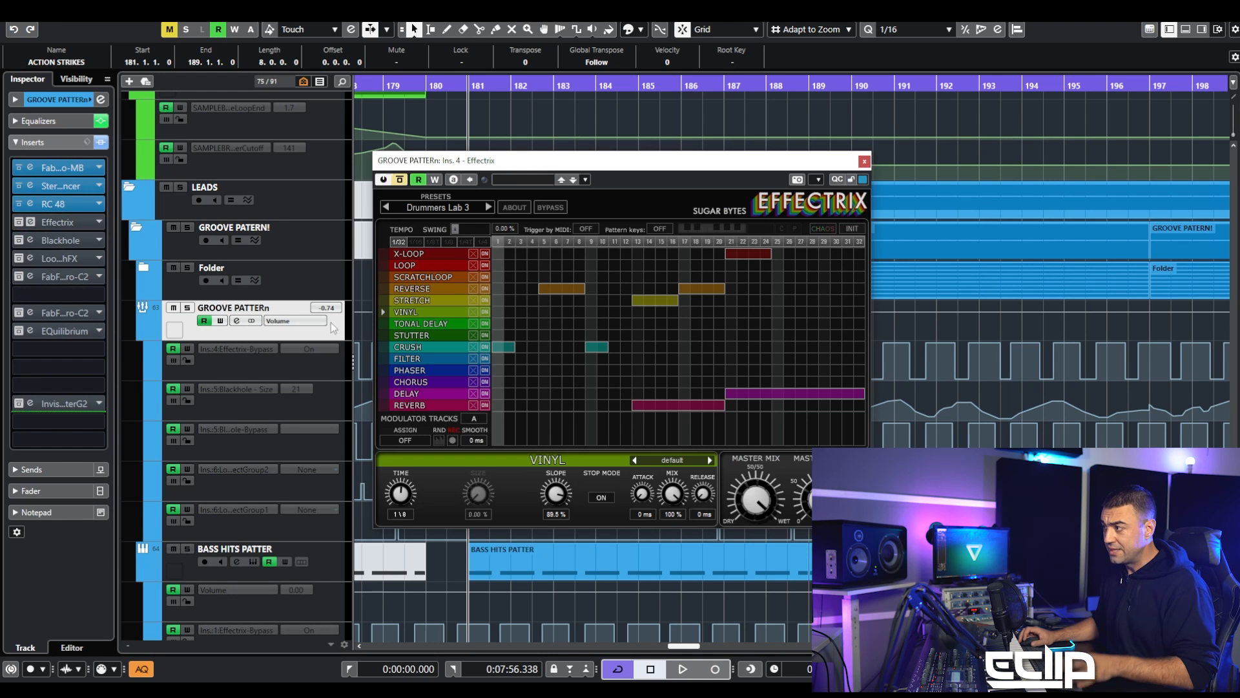
pyautogui.click(29, 241)
pyautogui.click(30, 258)
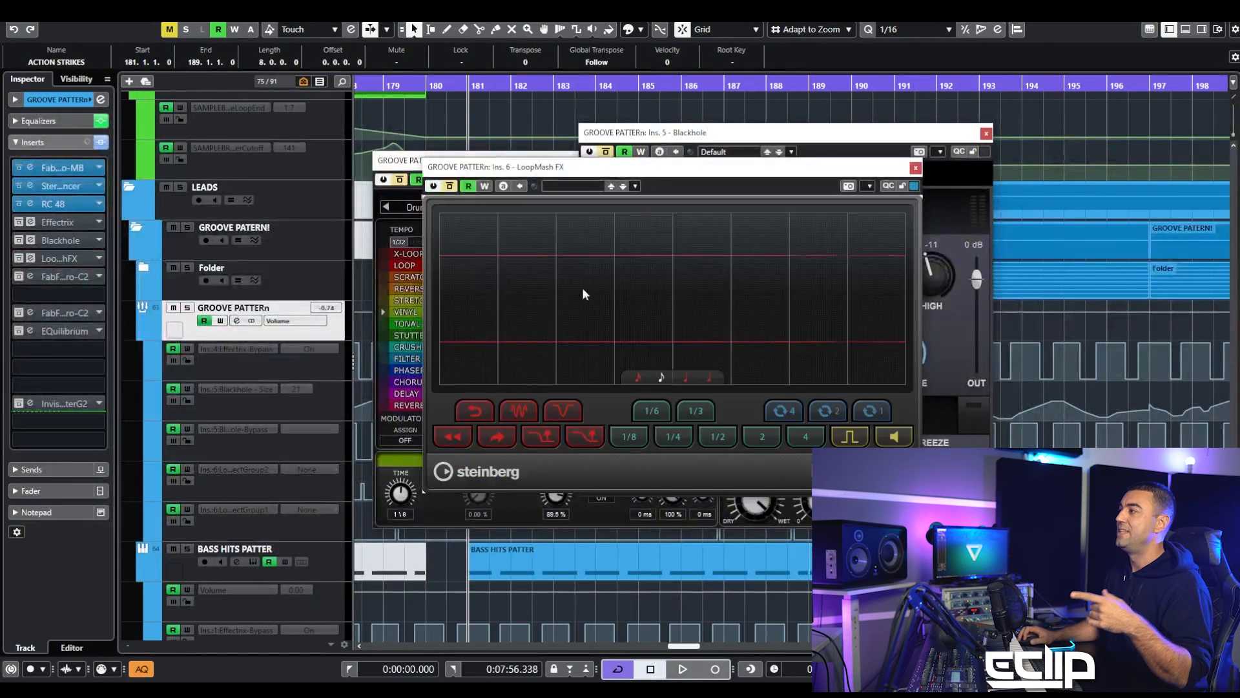
# Activate the LoopMash FX insert on the GROOVE PATTERn group and close the Blackhole and Effectrix windows
pyautogui.click(975, 168)
pyautogui.click(985, 133)
pyautogui.moveTo(649, 169); pyautogui.dragTo(707, 217)
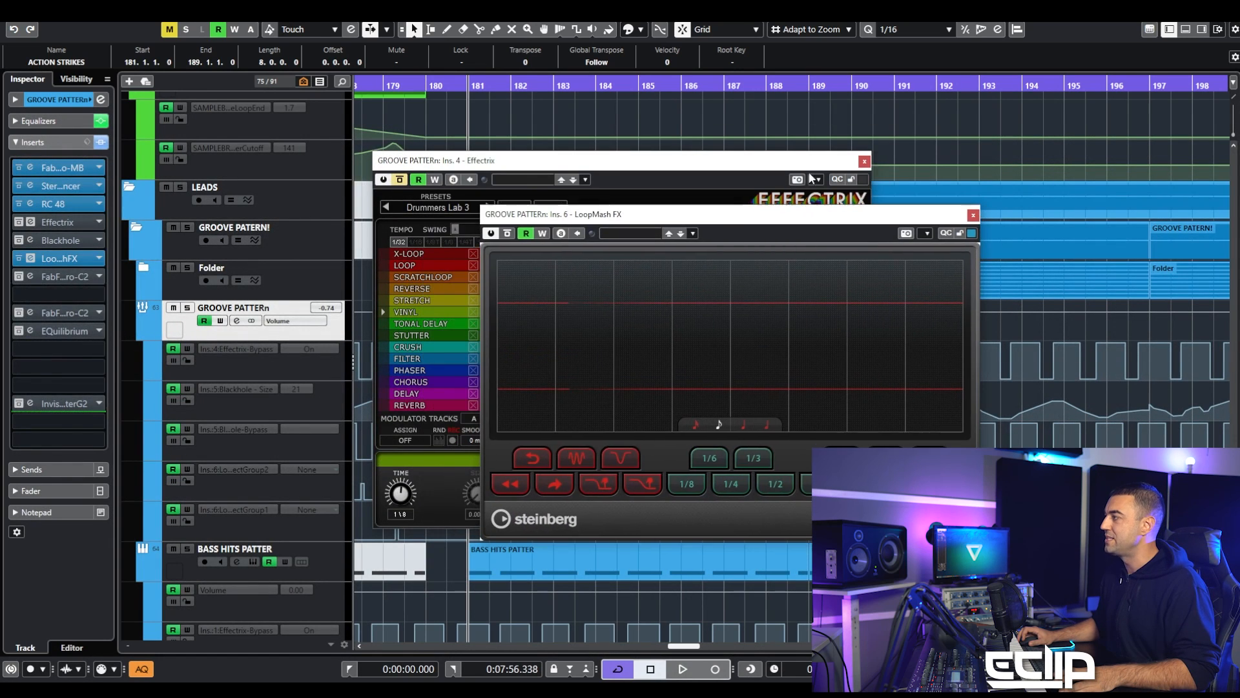
pyautogui.click(865, 191)
pyautogui.click(858, 157)
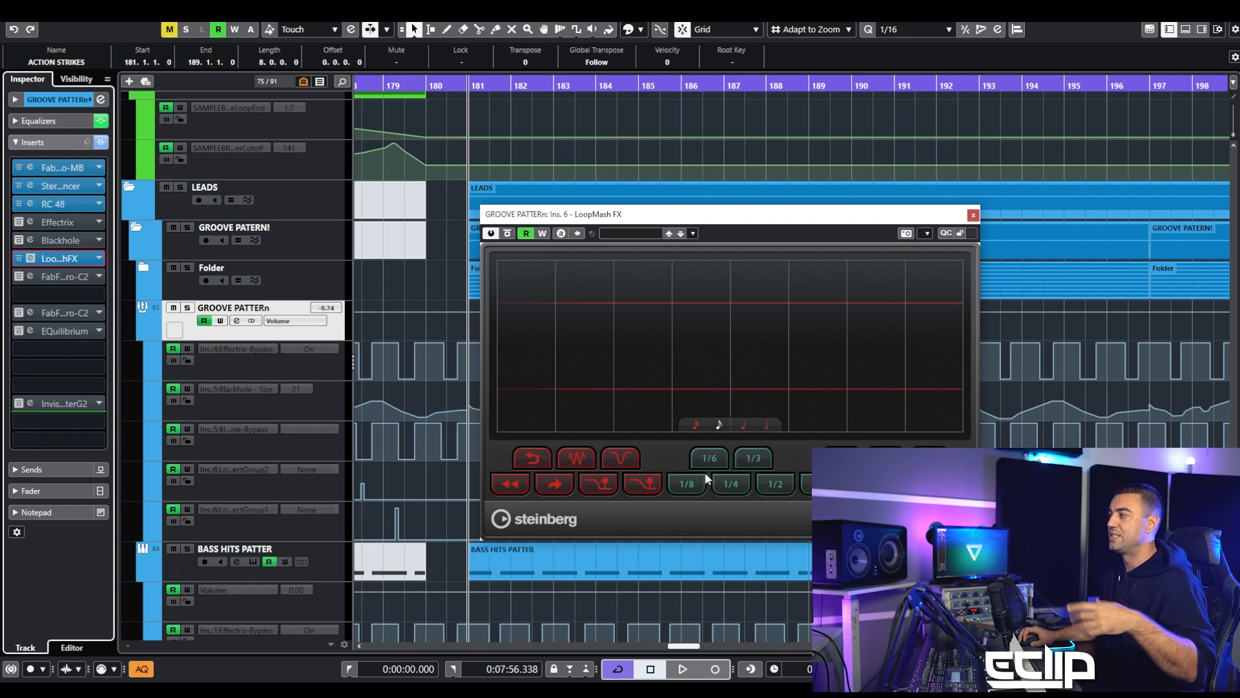
# Highlight the LoopMash FX Effect Group 2 automation points from bar 181 to about bar 189, and close the plug-in window
pyautogui.moveTo(656, 214); pyautogui.dragTo(1029, 154)
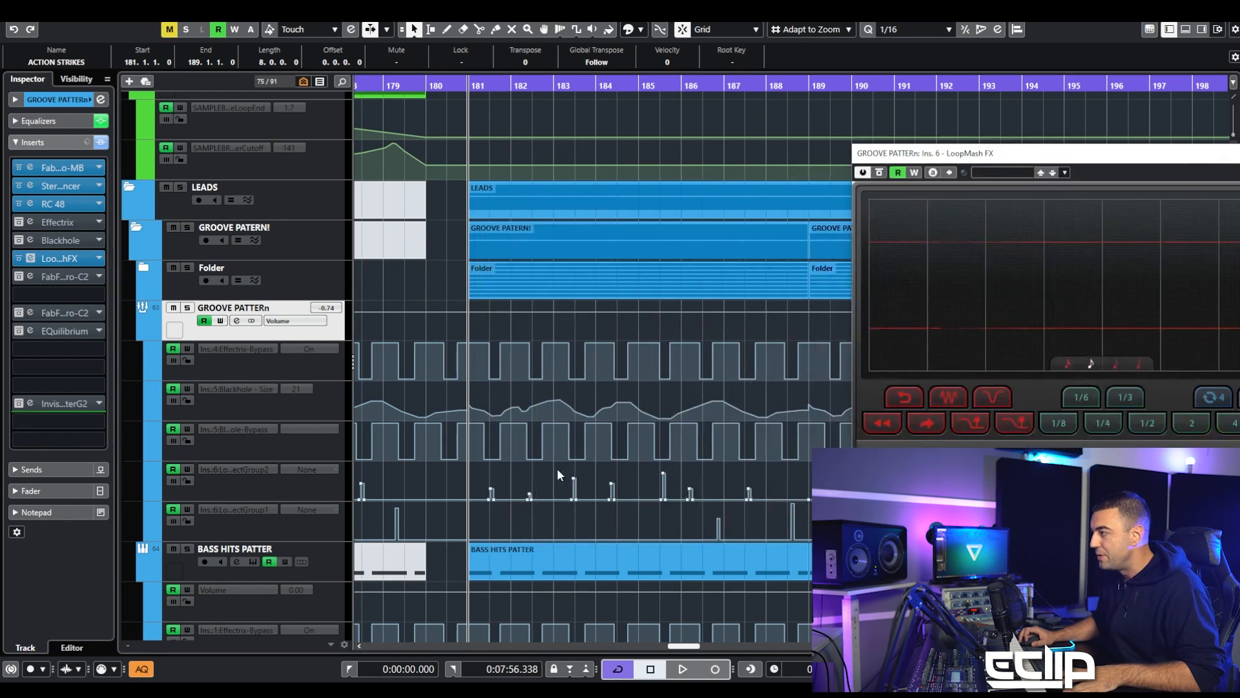
pyautogui.moveTo(454, 481); pyautogui.dragTo(833, 516)
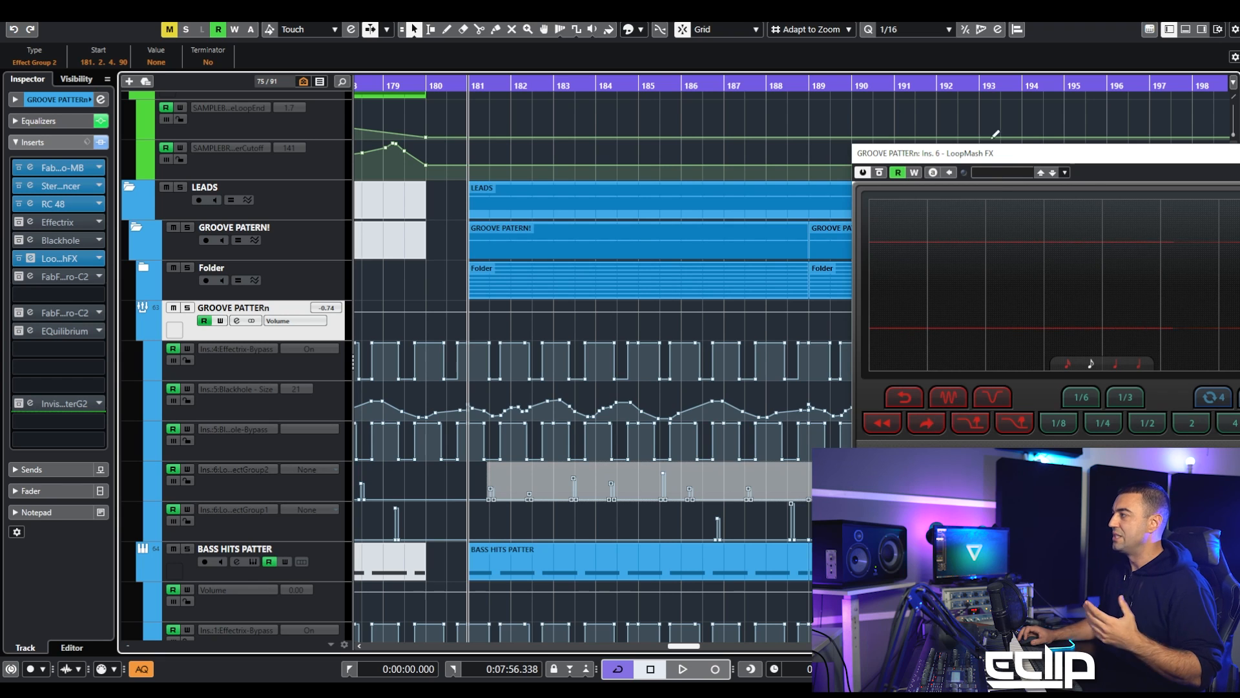
pyautogui.moveTo(989, 159); pyautogui.dragTo(601, 167)
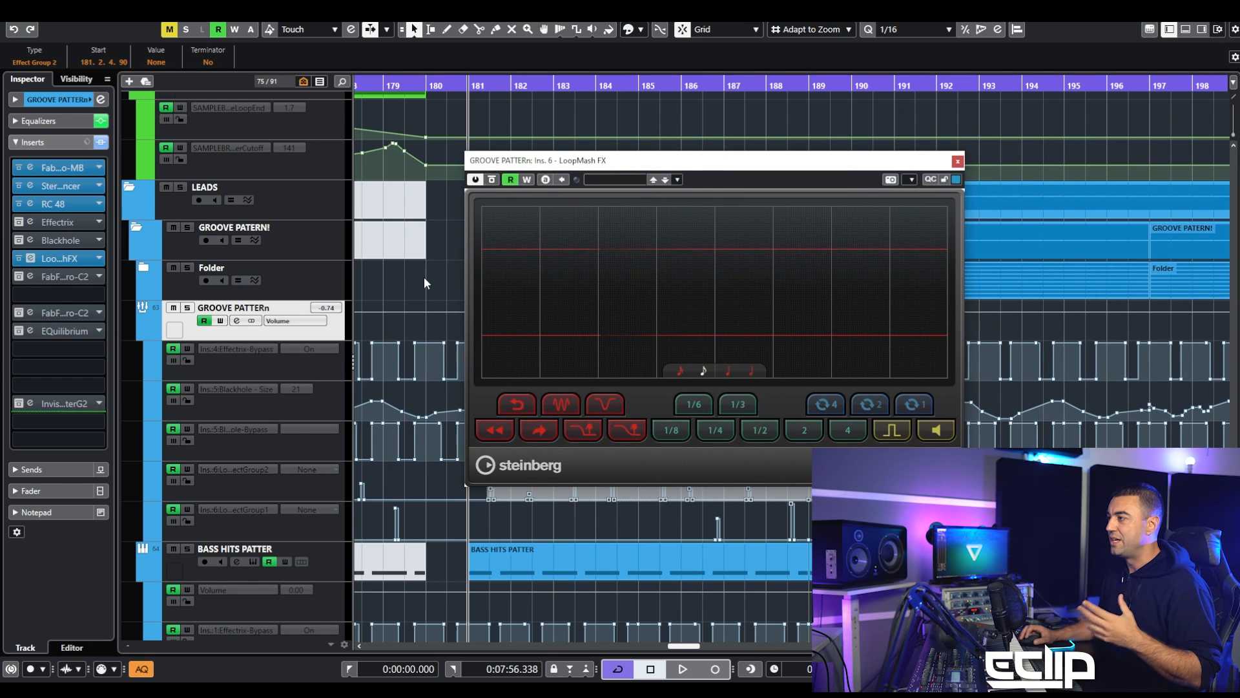
pyautogui.click(958, 162)
# Clear the automation selection and examine the group's bypass, Blackhole size and LoopMash automation curves around bars 181 to 185
pyautogui.scroll(-3, 495, 390)
pyautogui.scroll(4, 491, 401)
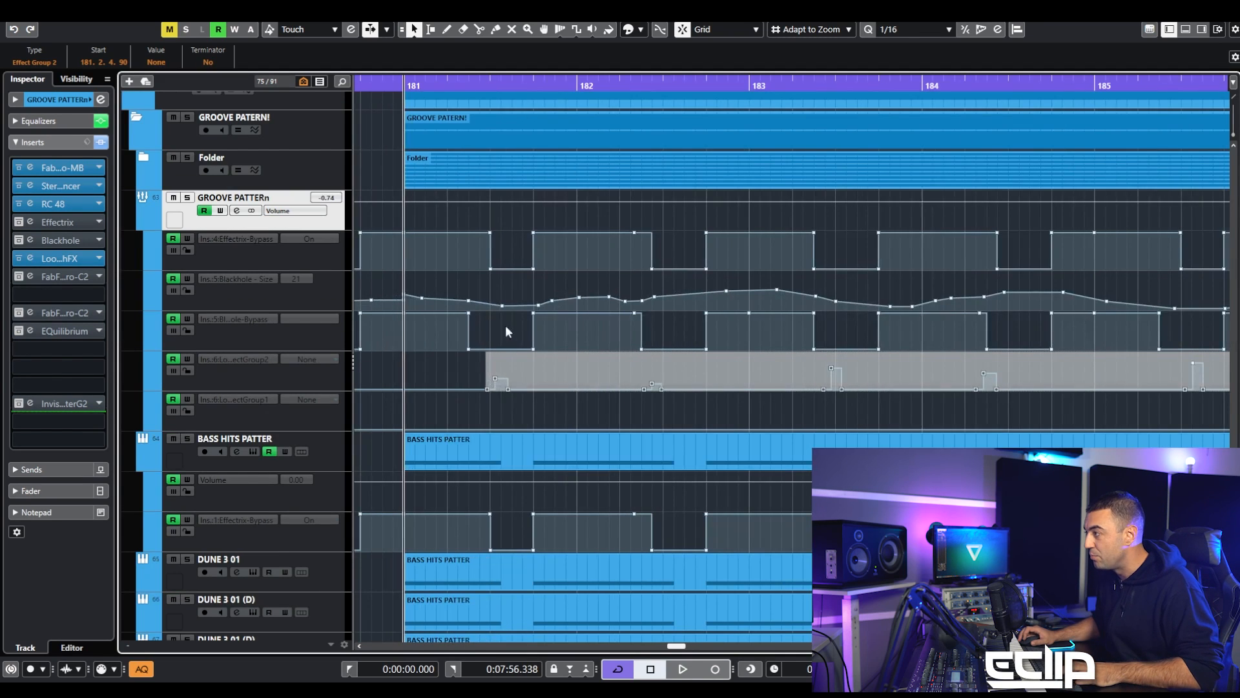
pyautogui.click(653, 396)
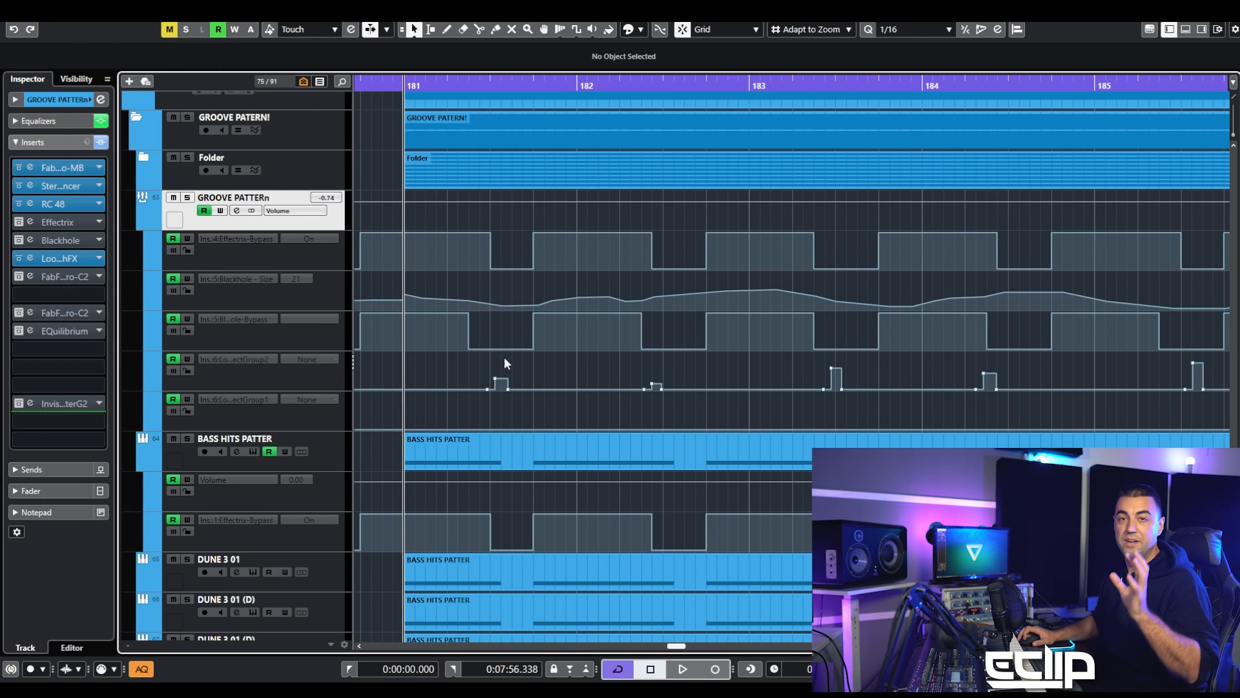
pyautogui.scroll(-3, 549, 378)
pyautogui.scroll(-5, 579, 323)
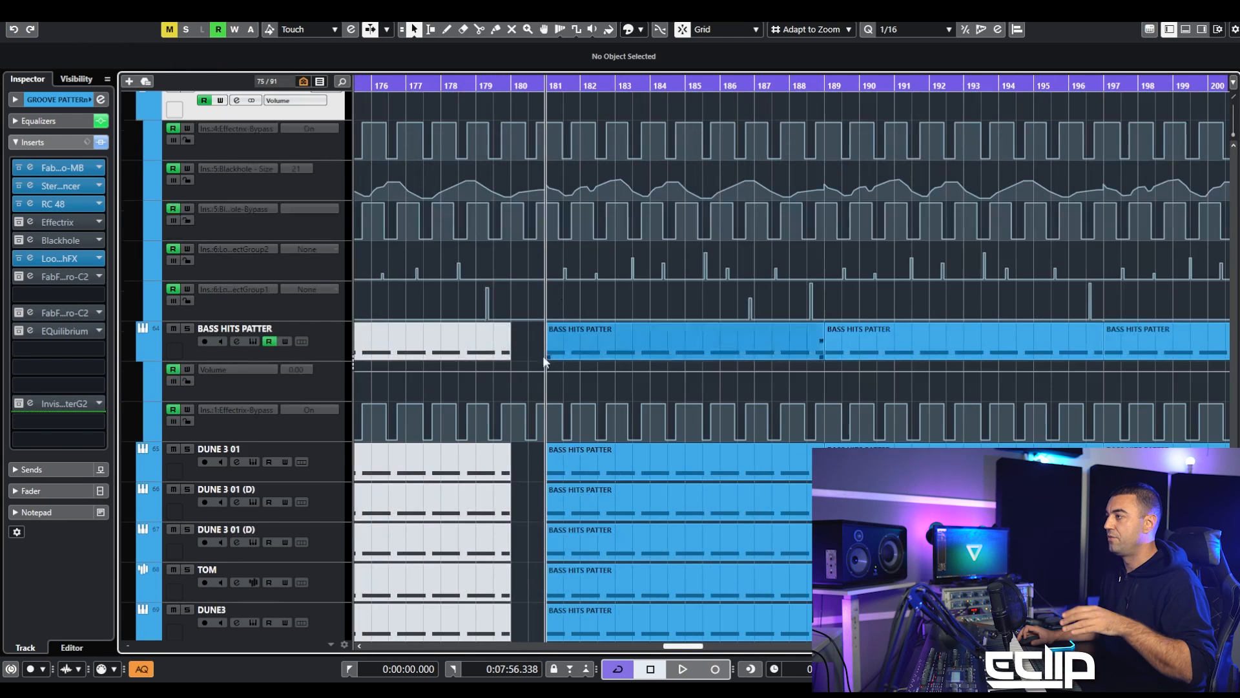
pyautogui.scroll(6, 549, 375)
# Activate the FabFilter Pro-C 2 compressor in insert slot 7 of the GROOVE PATTERn group and close its window
pyautogui.click(30, 276)
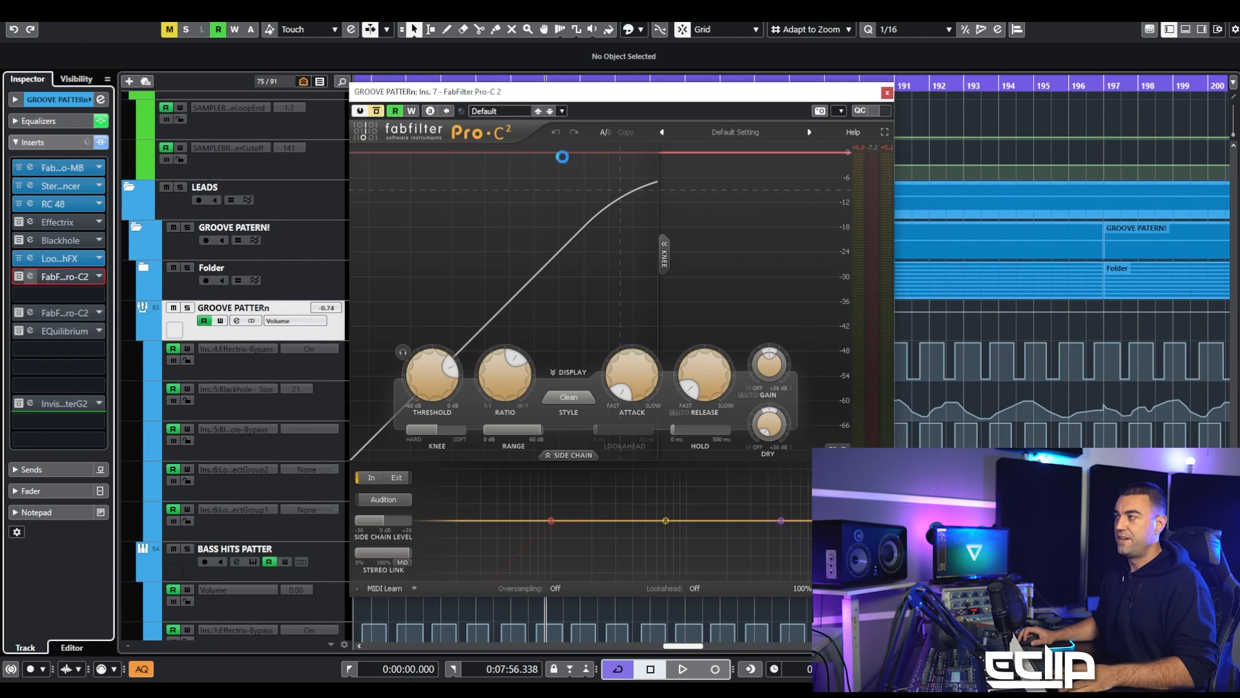
pyautogui.click(376, 111)
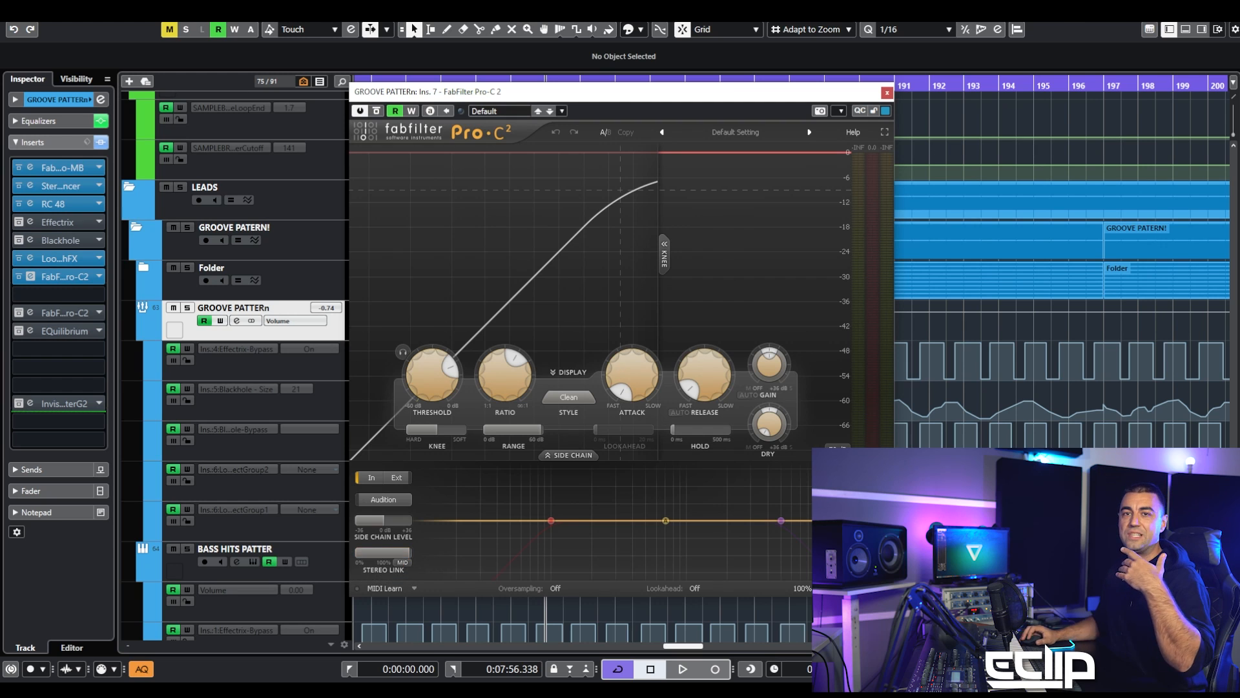
pyautogui.click(887, 93)
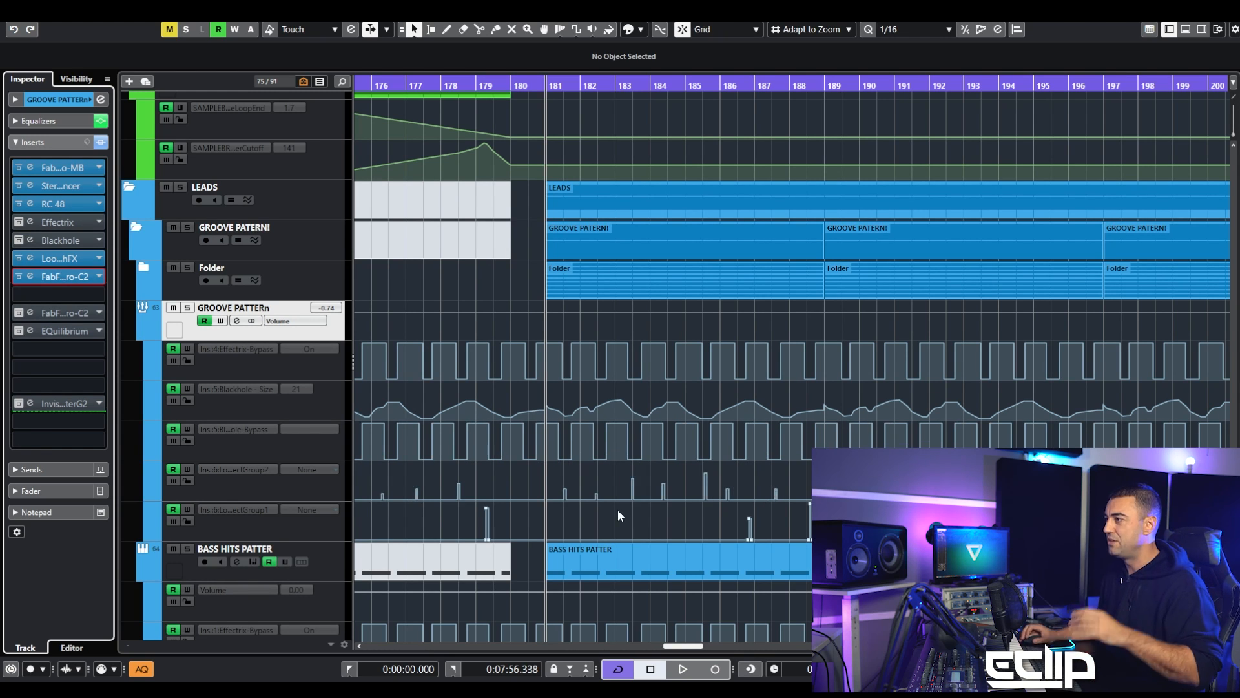
# Activate the FabFilter Pro-C 2 in insert slot 9 and compare it bypassed and active with the GROOVE PATTERn group soloed
pyautogui.click(33, 311)
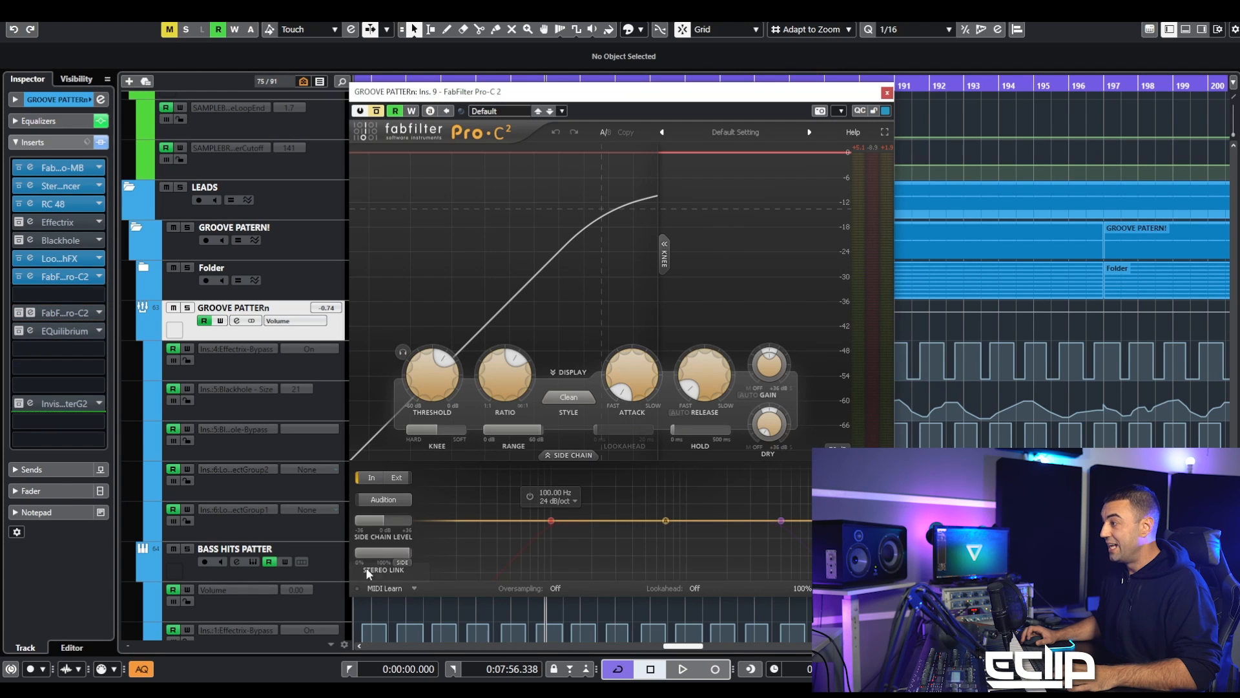
pyautogui.click(375, 115)
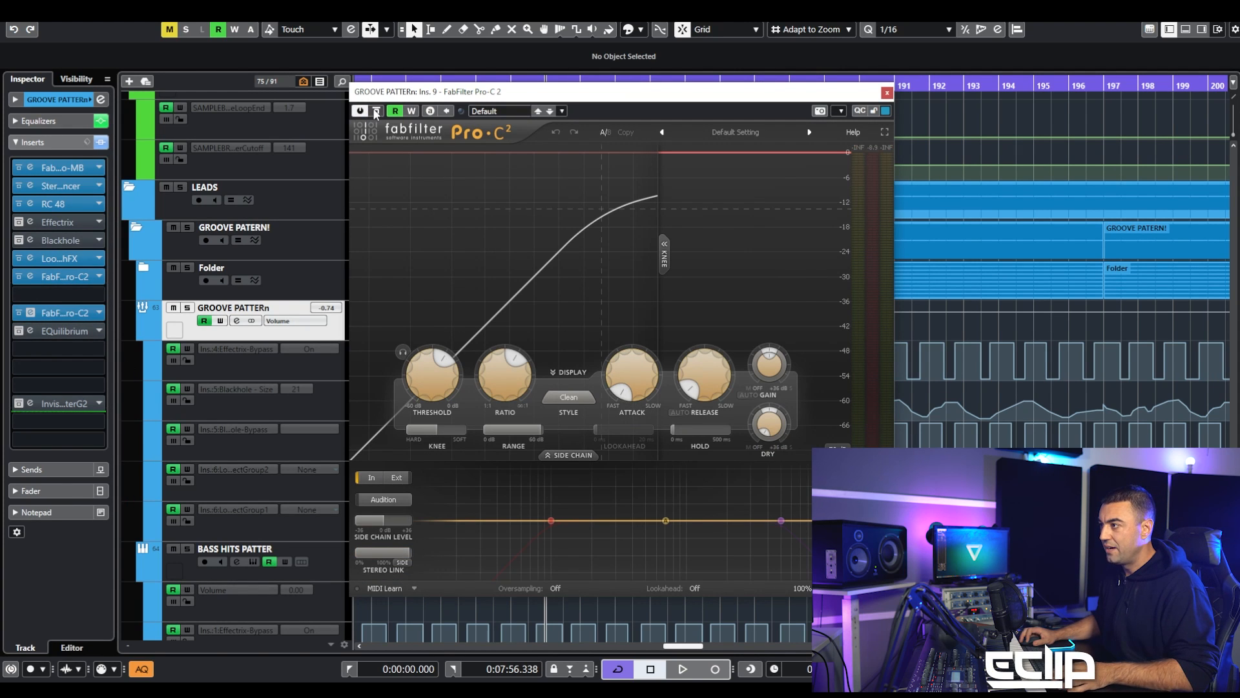
pyautogui.press('space')
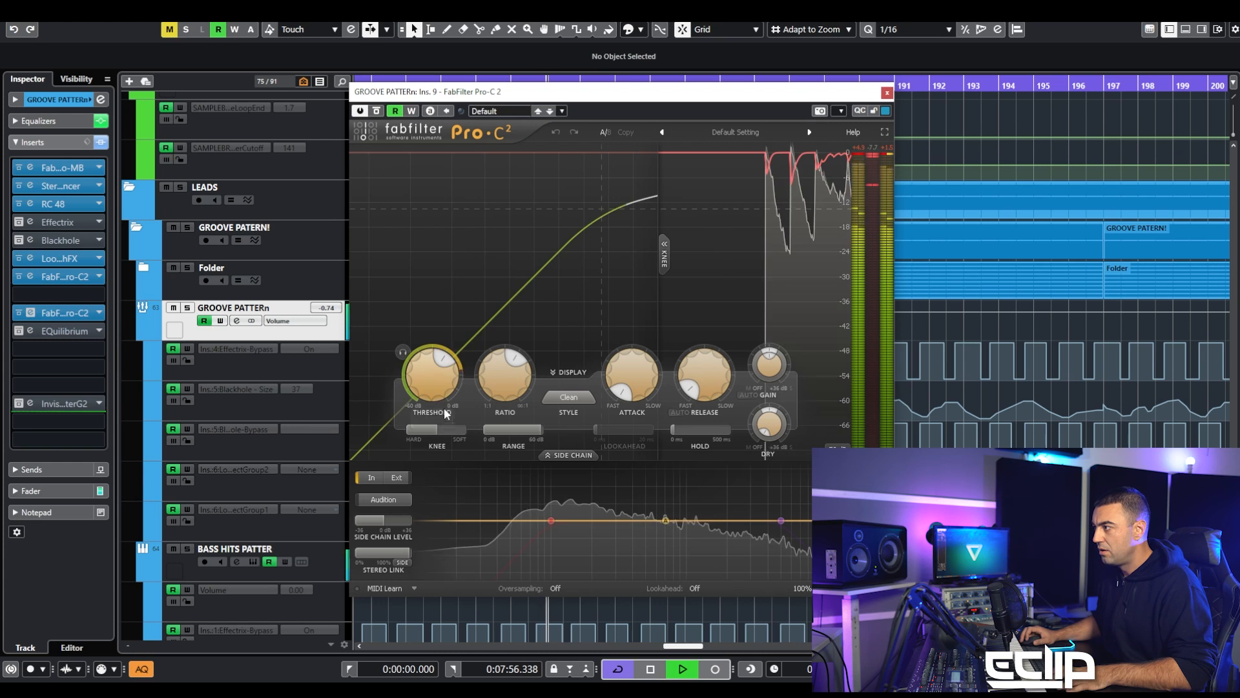
pyautogui.press('s')
pyautogui.click(378, 113)
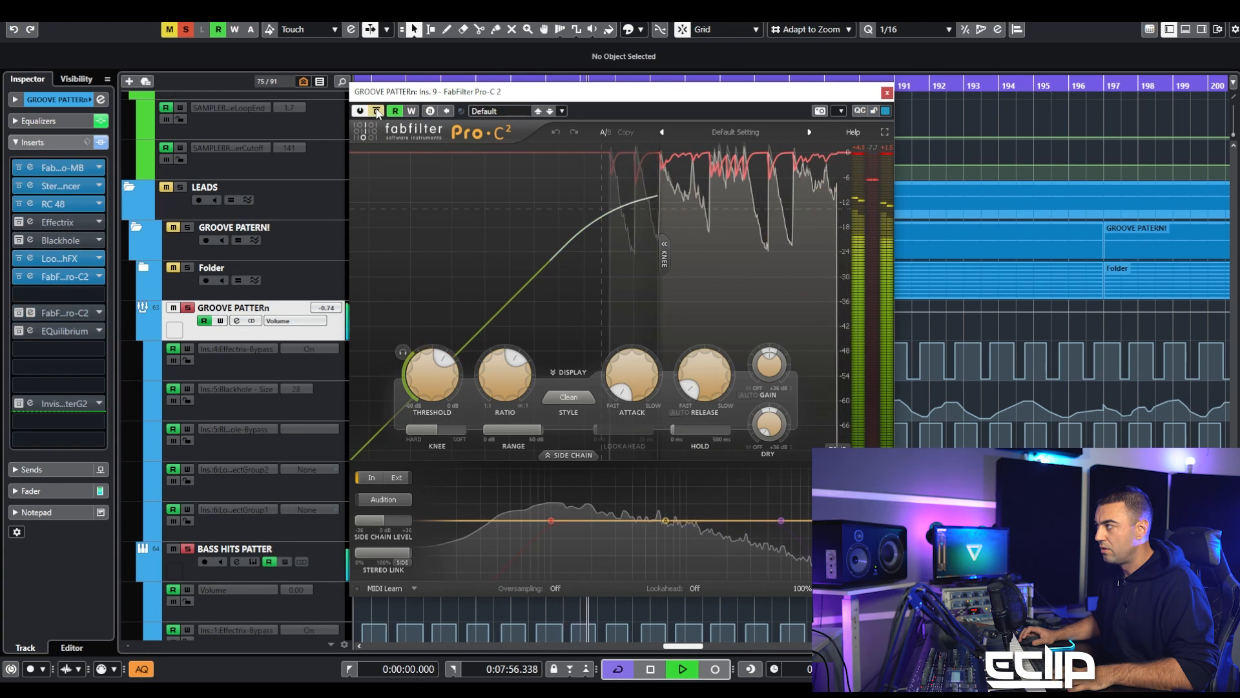
pyautogui.click(379, 113)
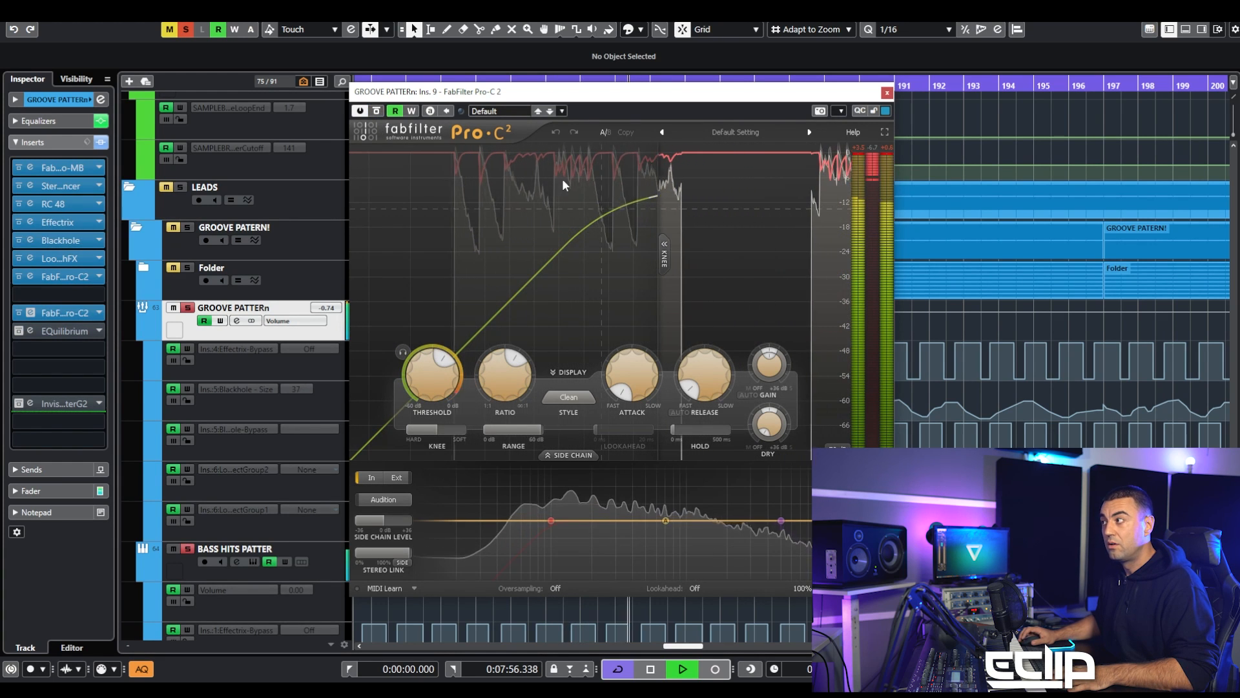
pyautogui.click(887, 93)
pyautogui.press('space')
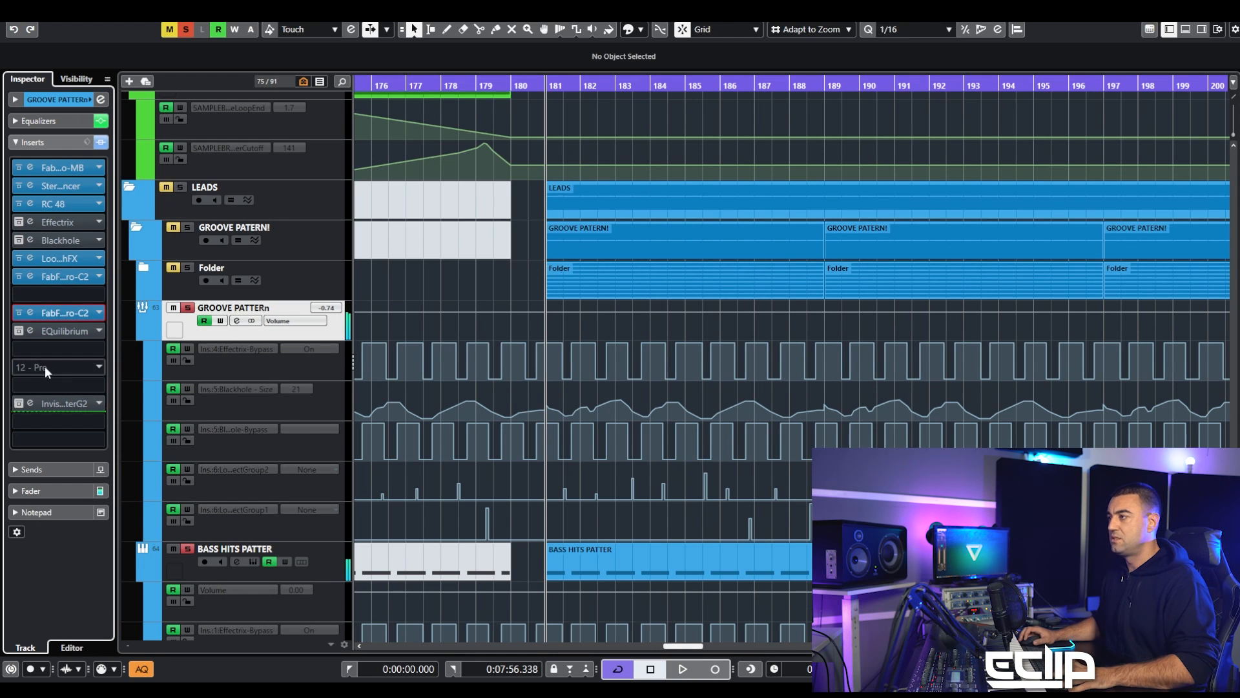
pyautogui.press('s')
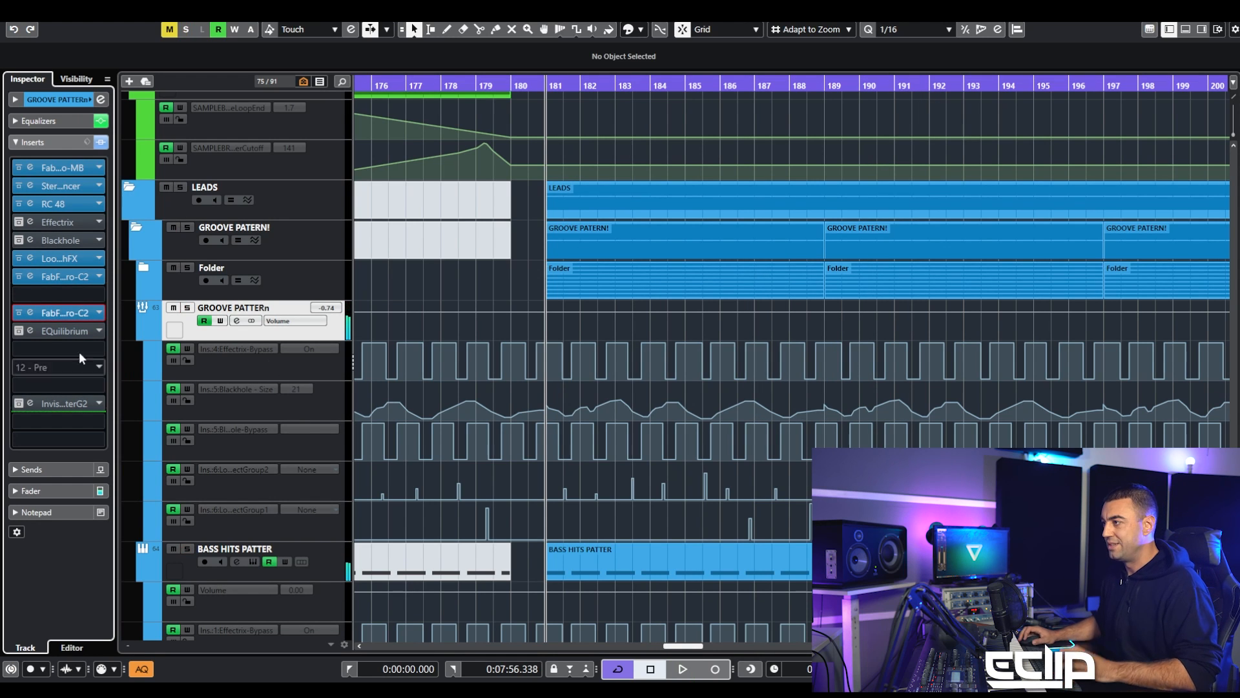
# Review the settings of the Pro-C 2 compressor in insert slot 7 once more and close its window
pyautogui.click(52, 278)
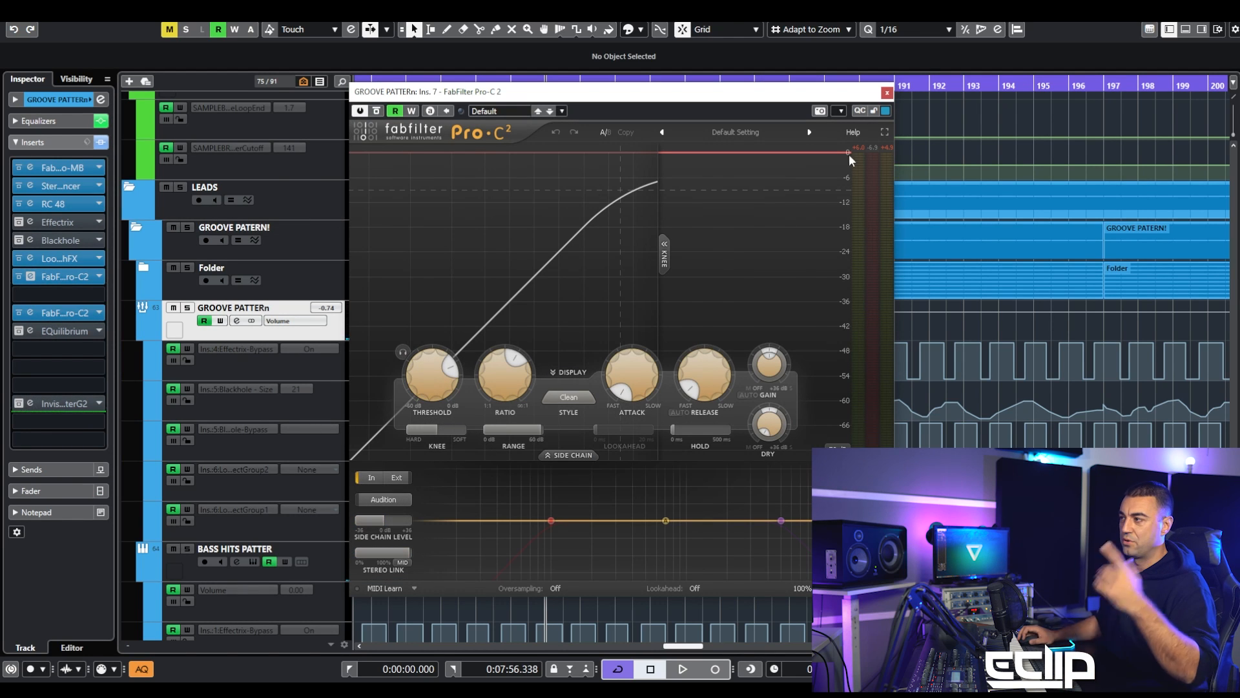
pyautogui.click(887, 93)
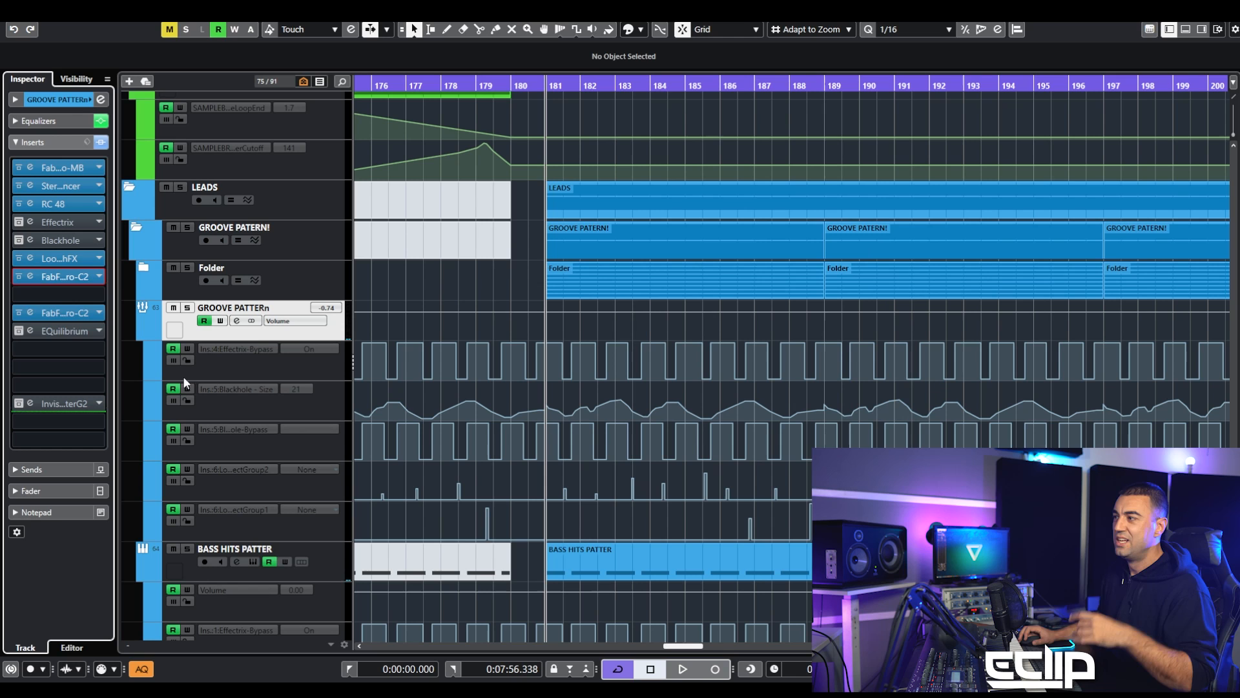
# Activate the EQuilibrium low-cut insert on the GROOVE PATTERn group and play the soloed group to check its spectrum and mid/side levels
pyautogui.click(37, 336)
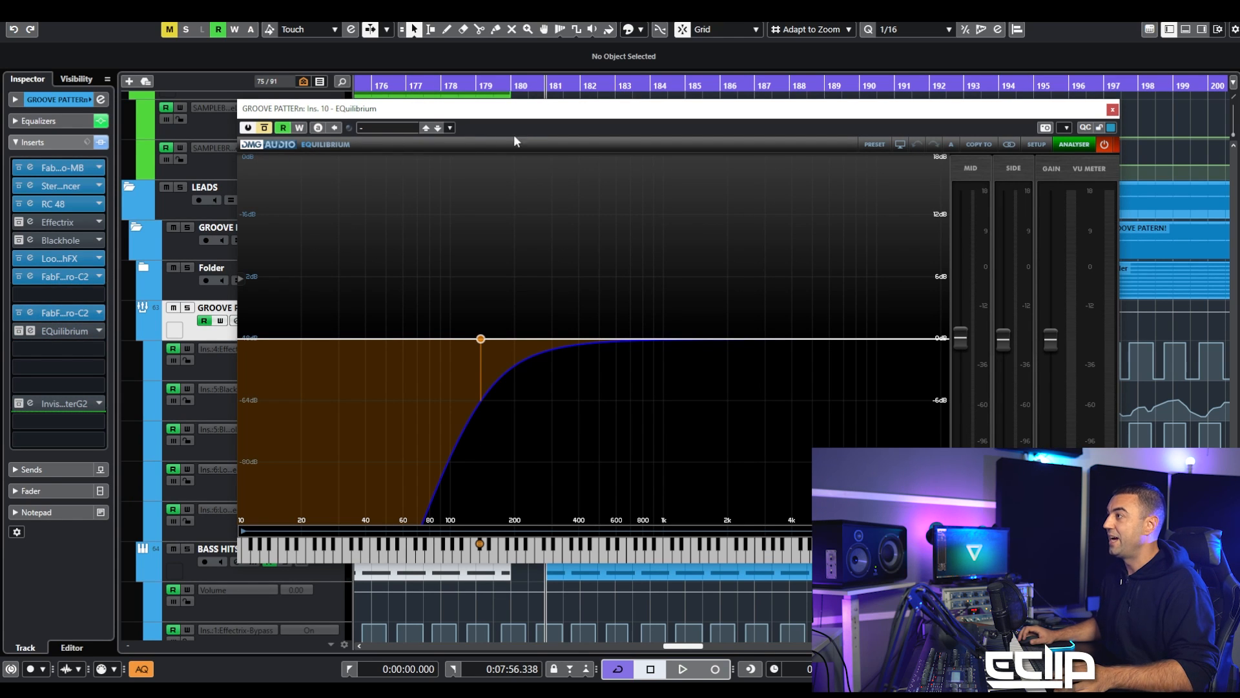
pyautogui.click(481, 339)
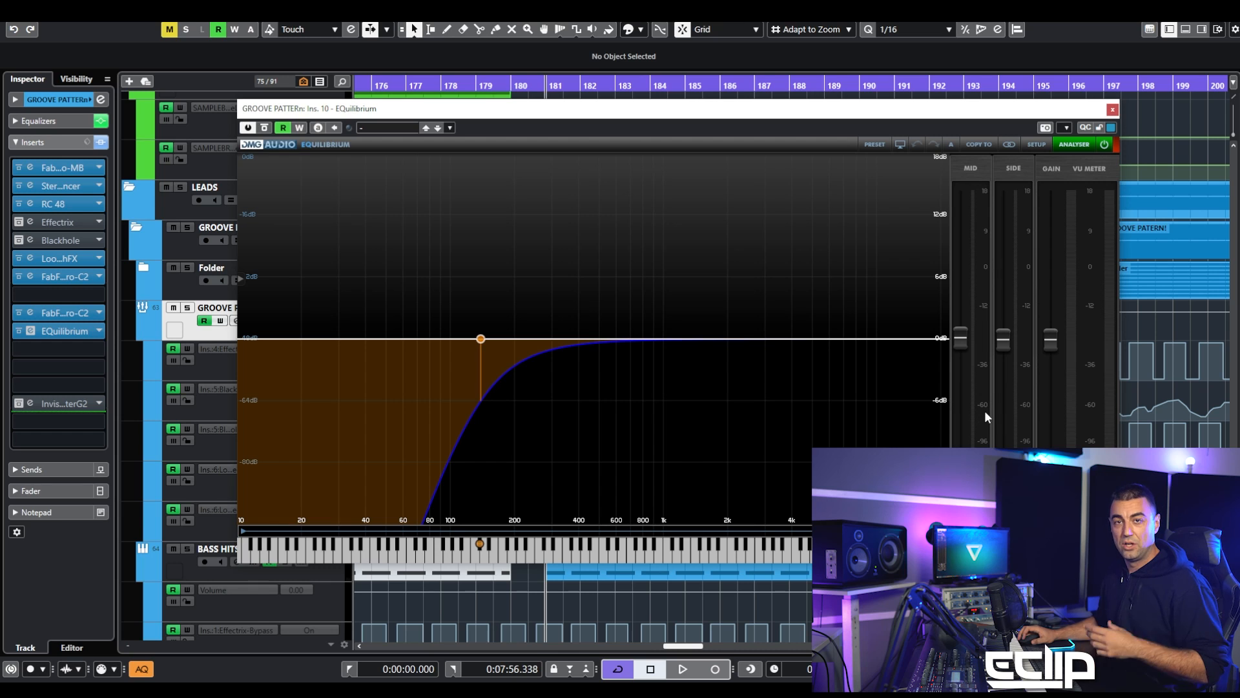
pyautogui.press('s')
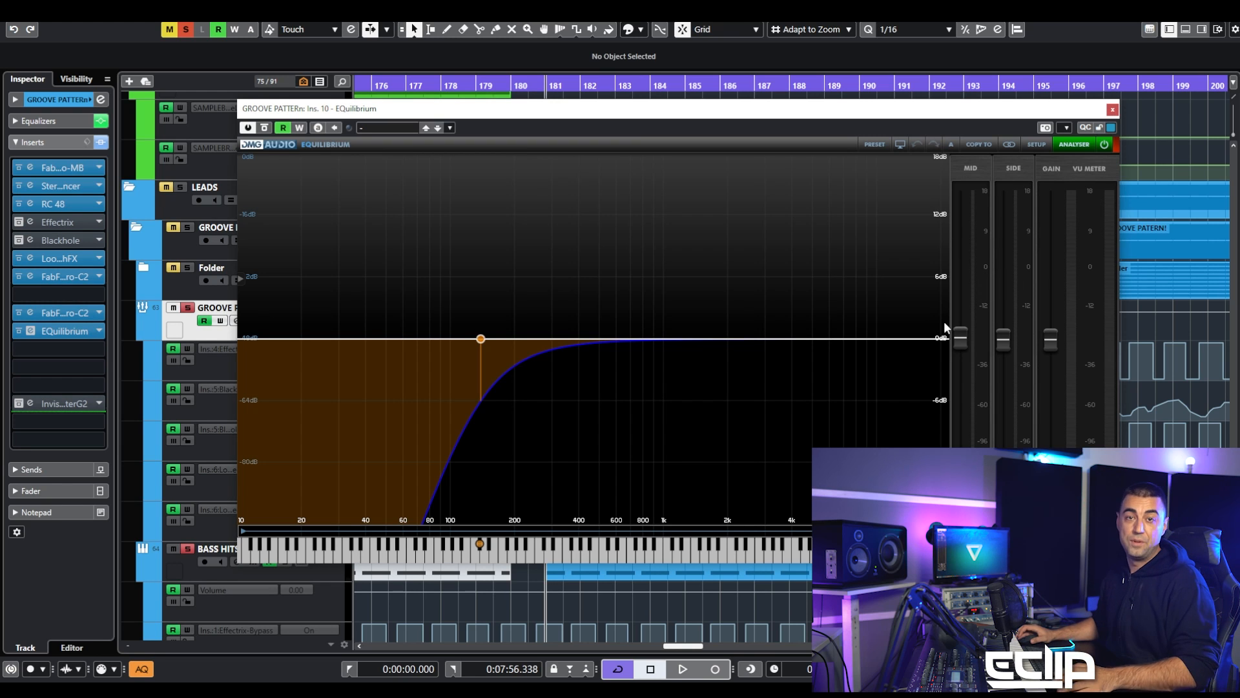
pyautogui.press('space')
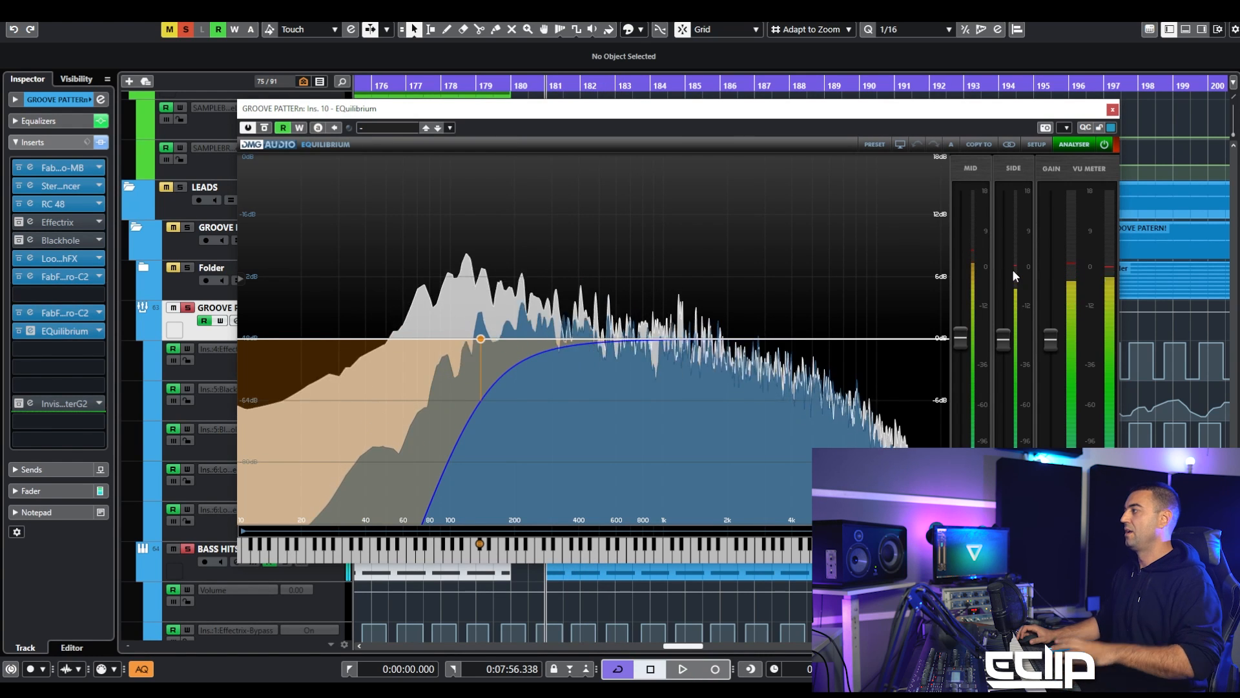
pyautogui.press('space')
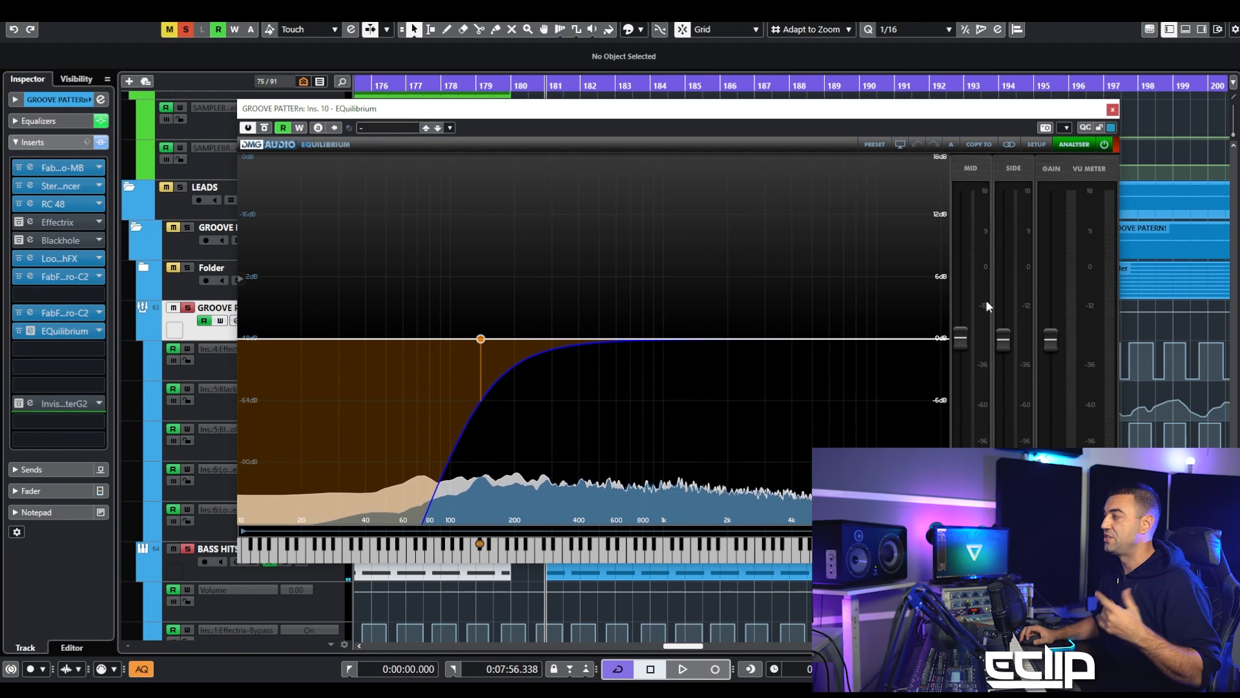
# Lower EQuilibrium's side level fader as a demonstration, reset it to its default, close the plug-in and clear the group solo
pyautogui.moveTo(1005, 338); pyautogui.dragTo(1006, 356)
pyautogui.doubleClick(1004, 356)
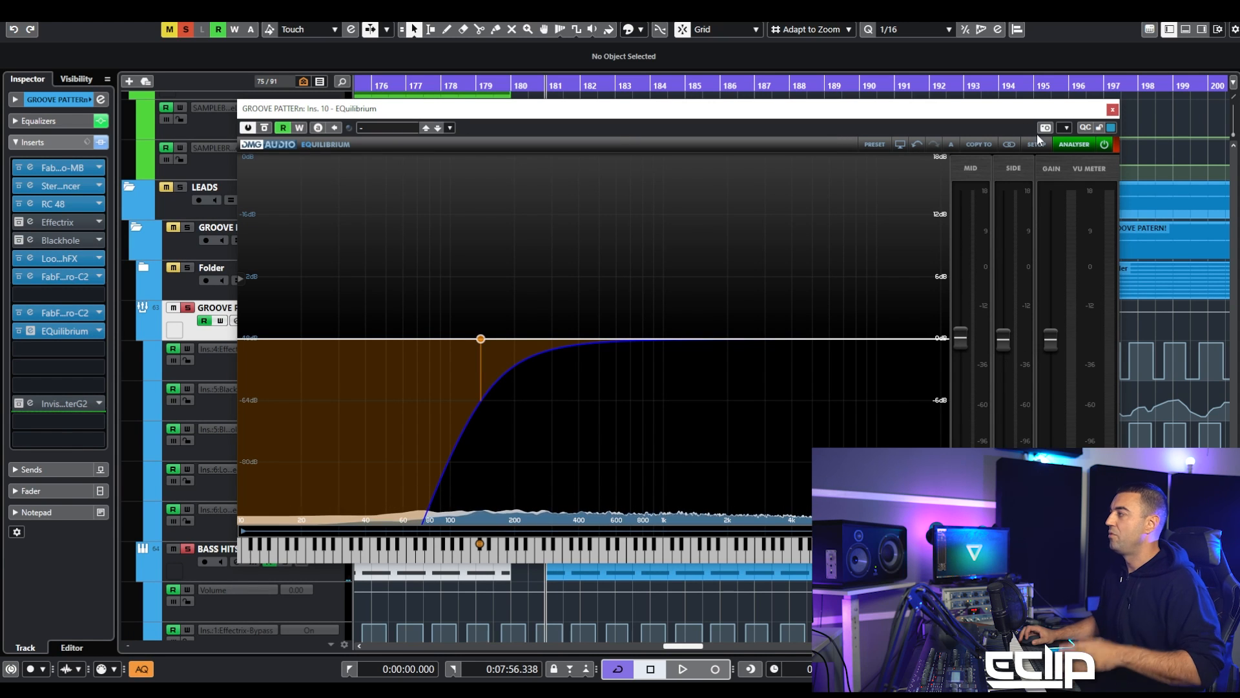
pyautogui.click(1113, 109)
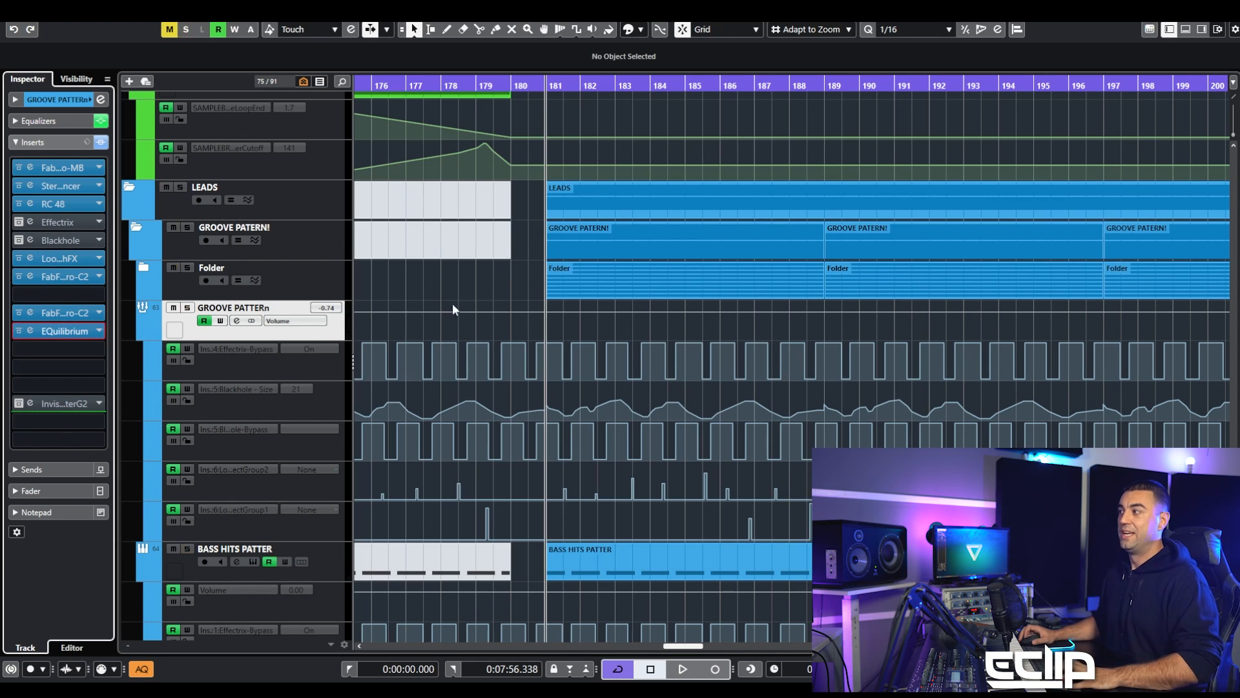